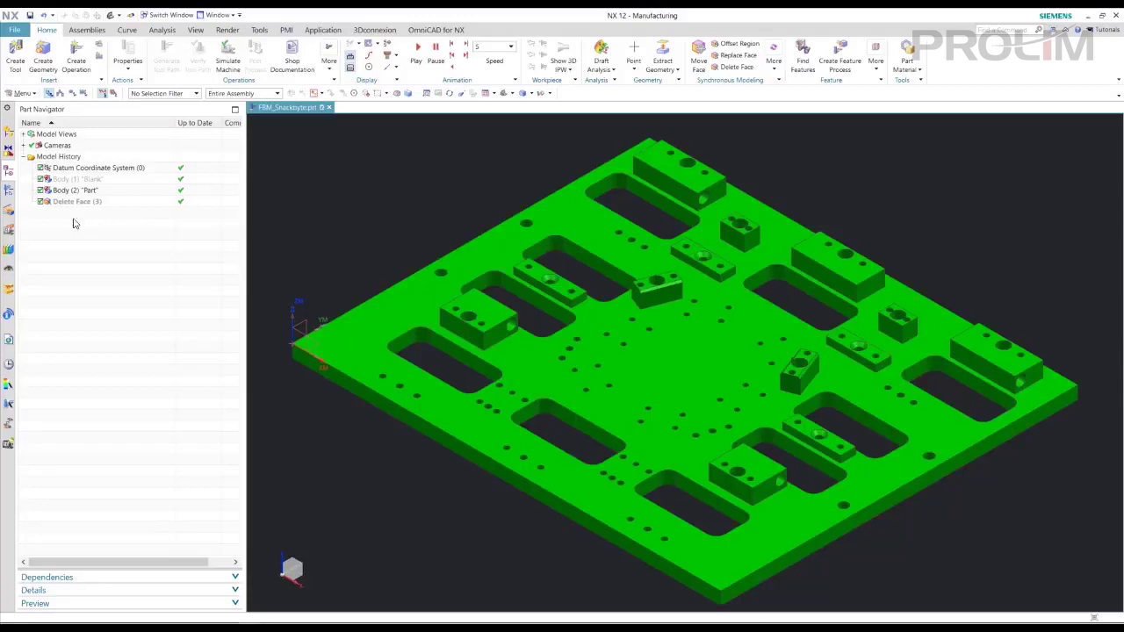
Show the Blank body to inspect it against the part, and hide it again
{"action": "right_click", "coordinate": [82, 179]}
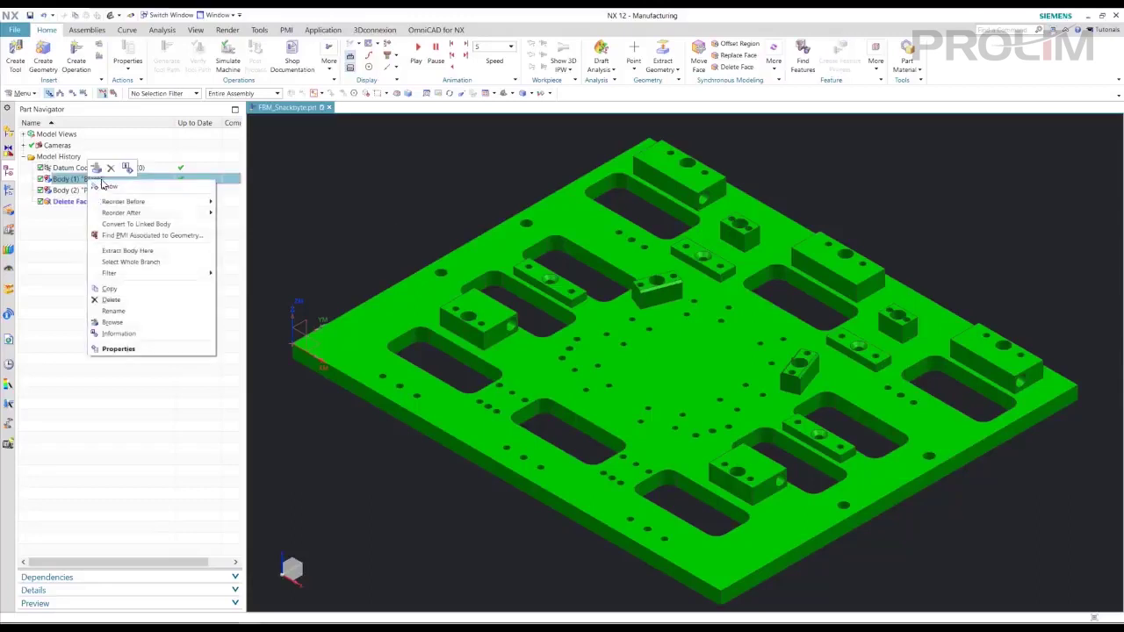
{"action": "left_click", "coordinate": [123, 185]}
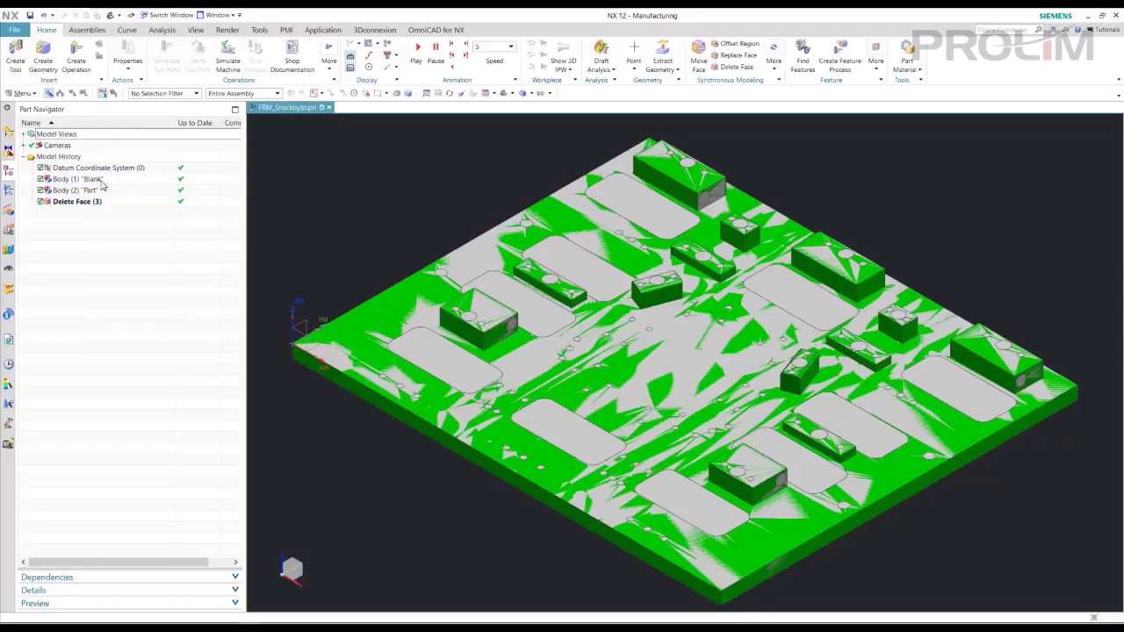
{"action": "right_click", "coordinate": [87, 183]}
{"action": "left_click", "coordinate": [124, 188]}
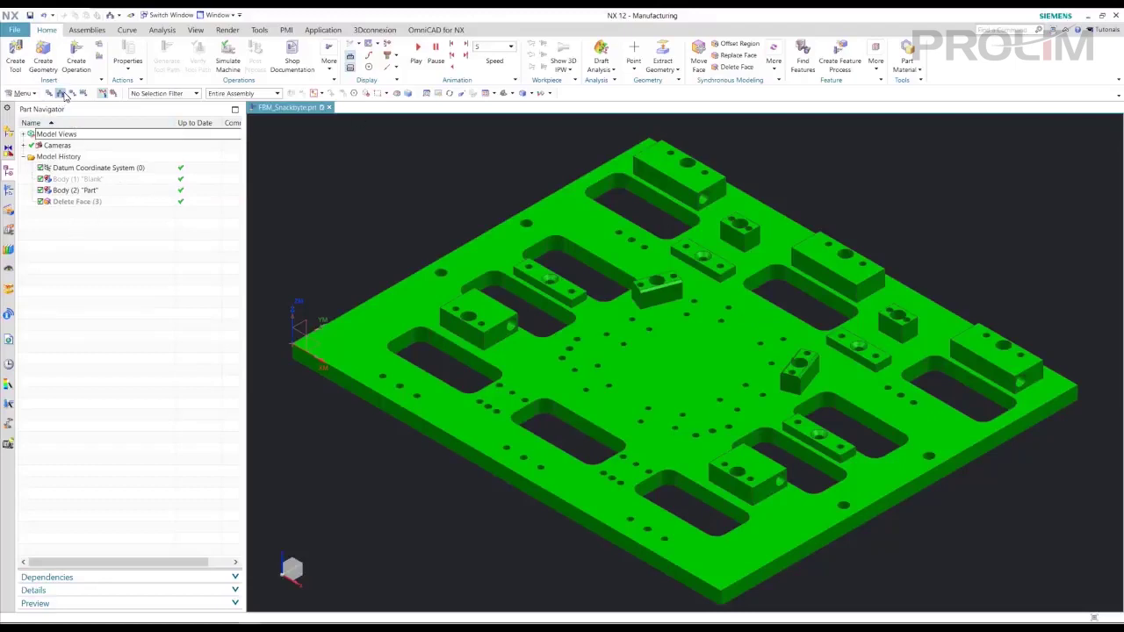
Review the machining setup in the machine tool, geometry, machining method and program order views, highlighting the WORKPIECE geometry
{"action": "left_click", "coordinate": [9, 192]}
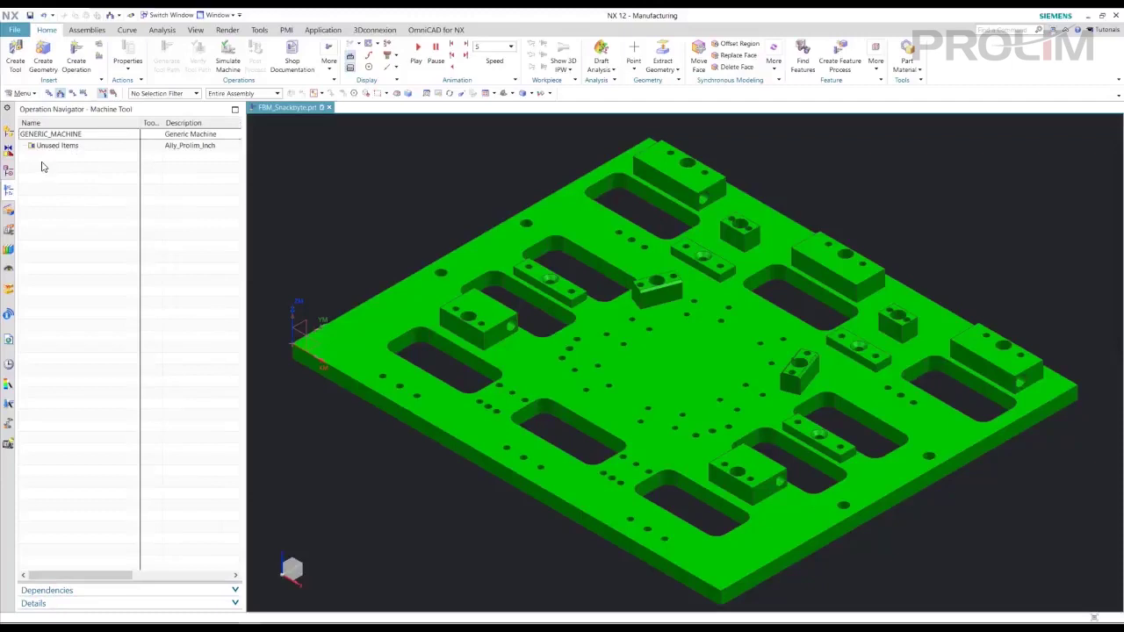
{"action": "left_click", "coordinate": [72, 93]}
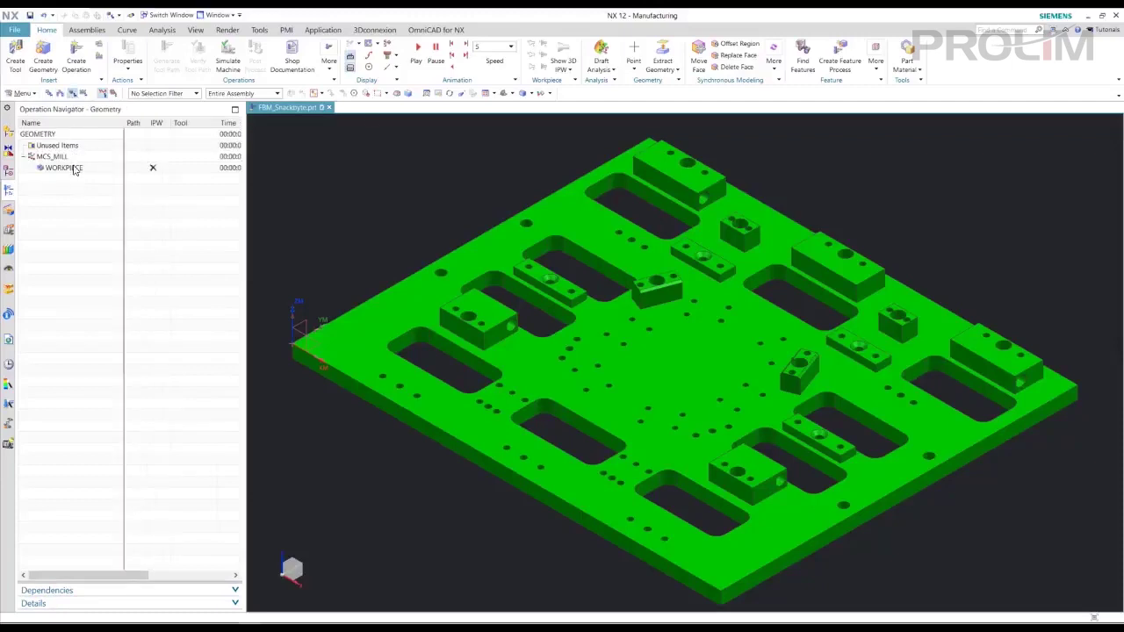
{"action": "left_click", "coordinate": [72, 168]}
{"action": "left_click", "coordinate": [83, 93]}
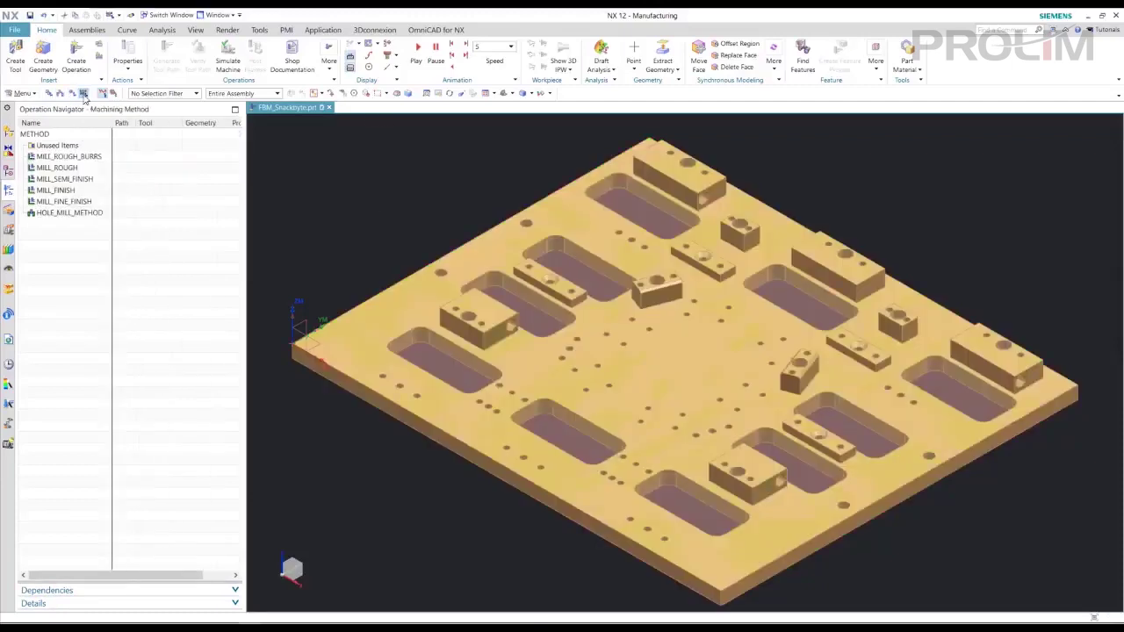
{"action": "left_click", "coordinate": [50, 97]}
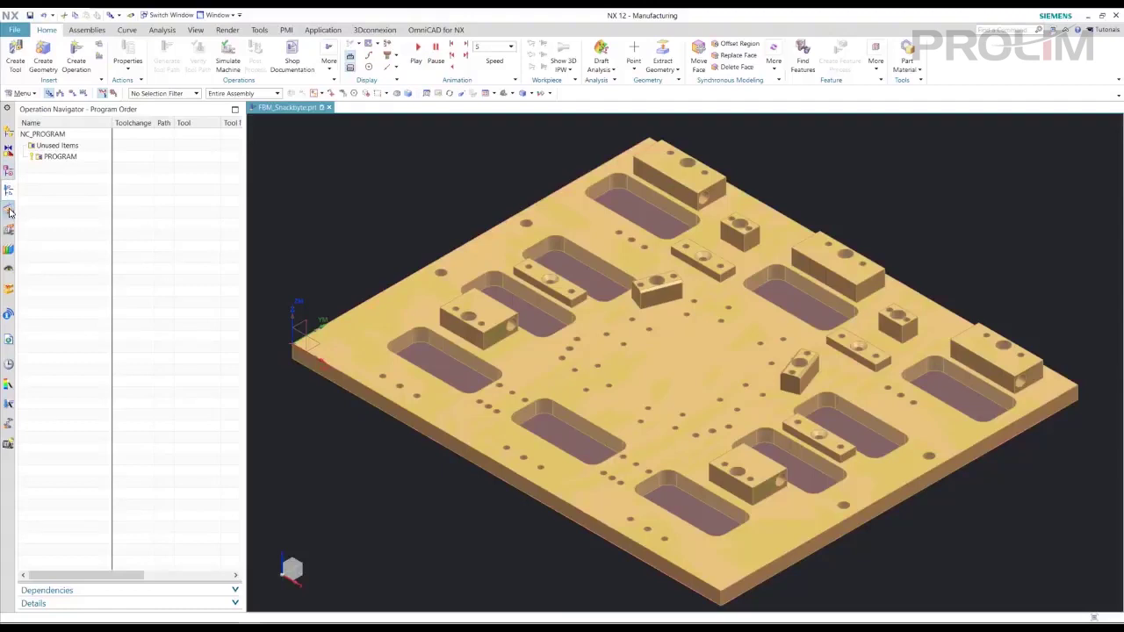
Recognize the machining features of FBM_Snackbyte with Parametric Recognition, using the Workpiece search method and the +Z machining access direction
{"action": "left_click", "coordinate": [9, 212]}
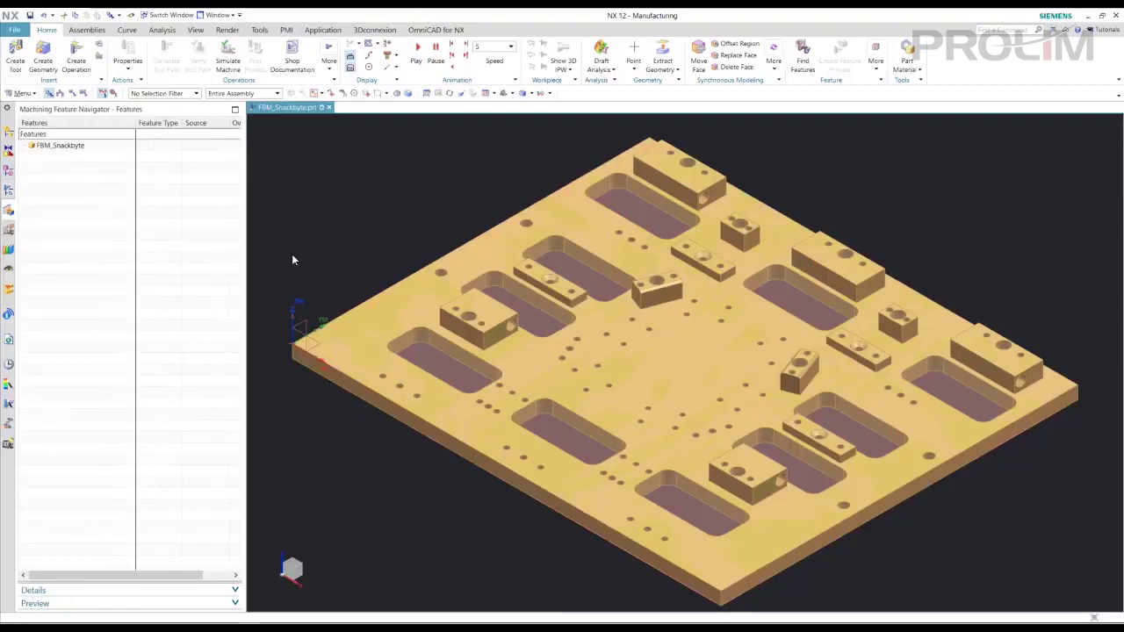
{"action": "left_click", "coordinate": [62, 146]}
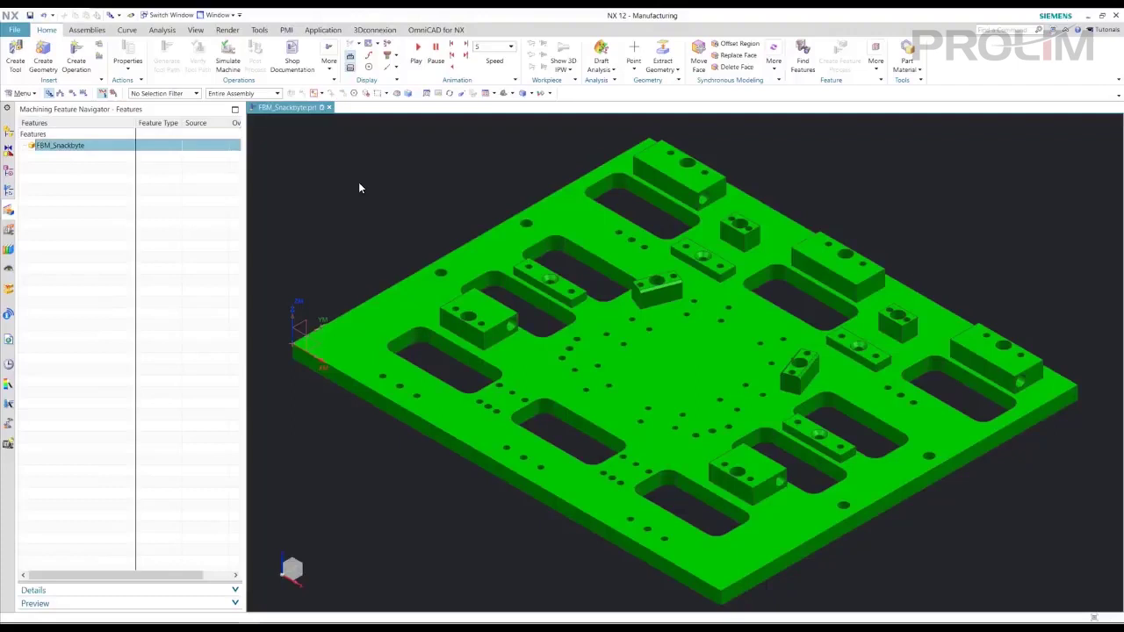
{"action": "right_click", "coordinate": [64, 150]}
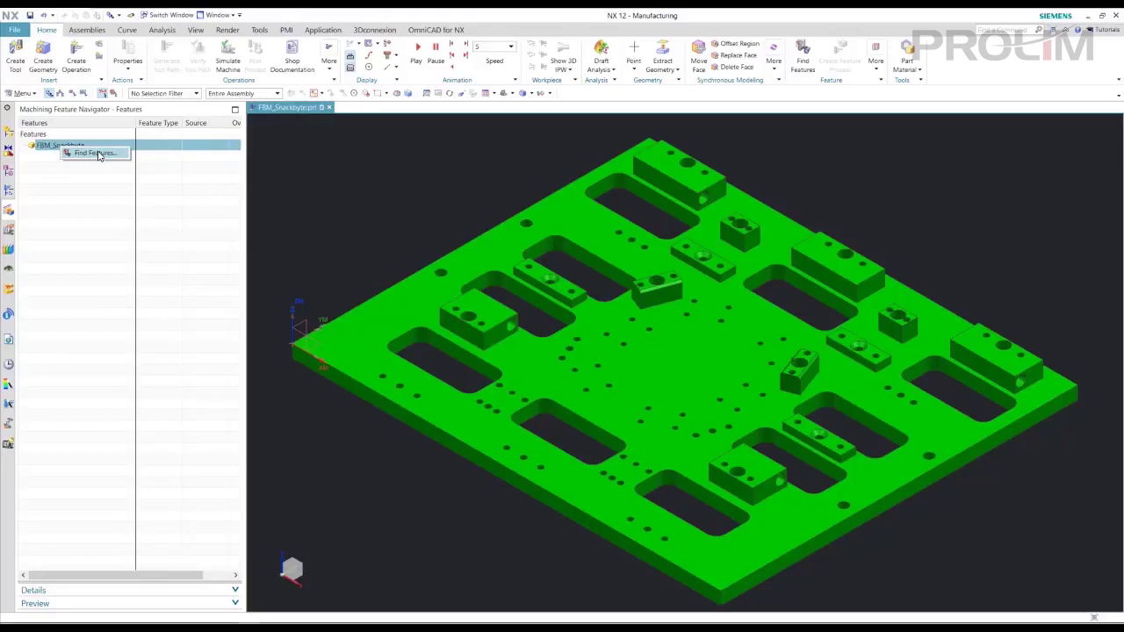
{"action": "left_click", "coordinate": [97, 154]}
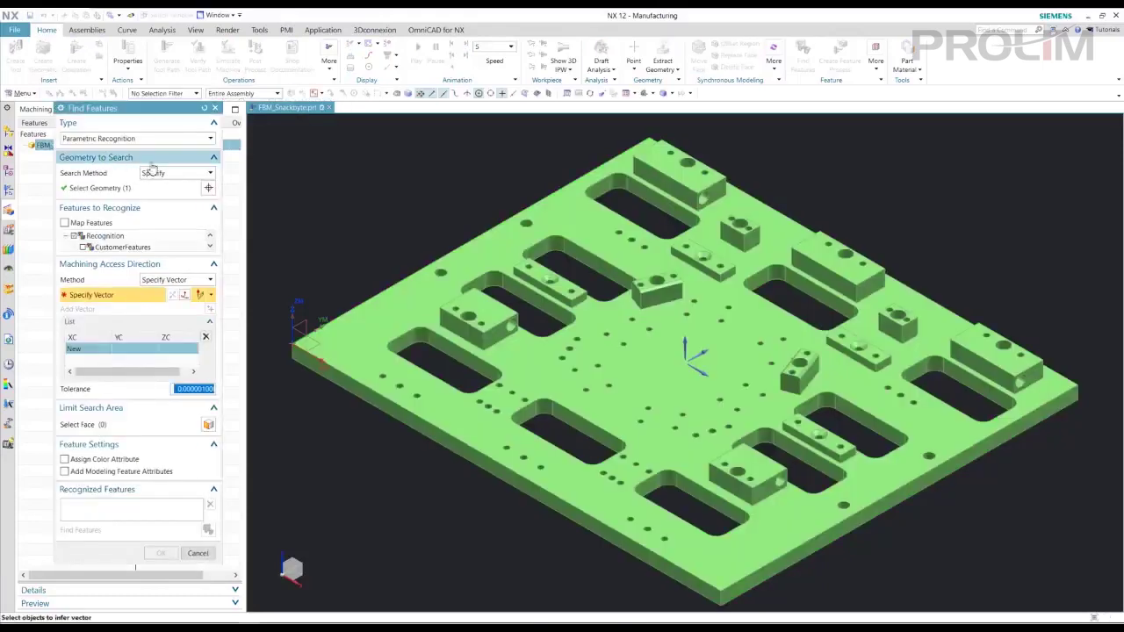
{"action": "left_click", "coordinate": [172, 173]}
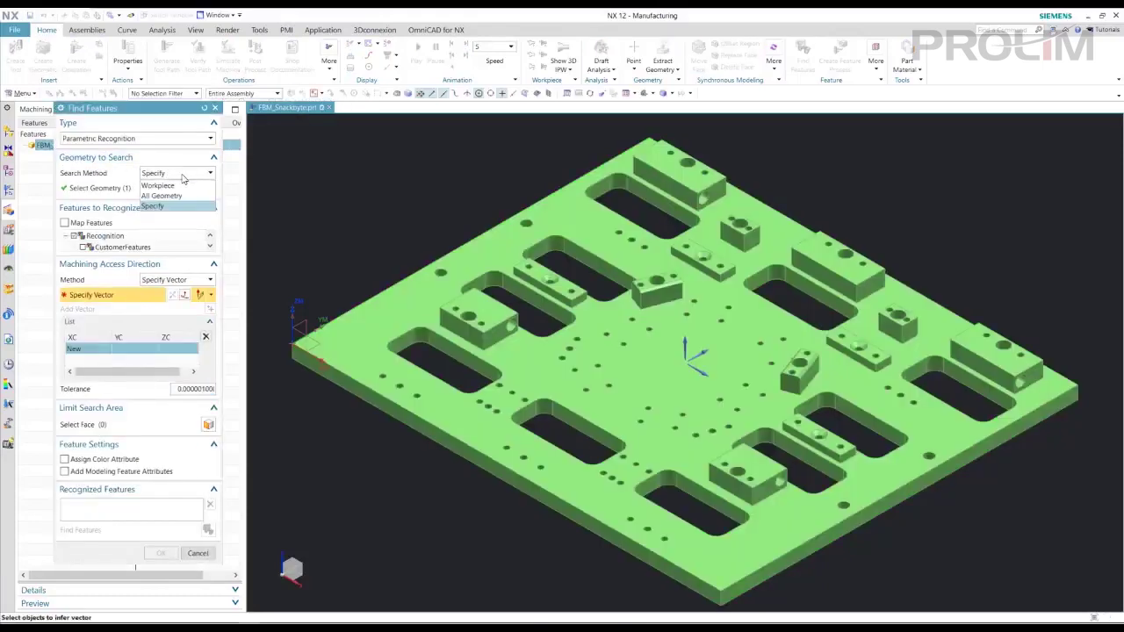
{"action": "left_click", "coordinate": [158, 186]}
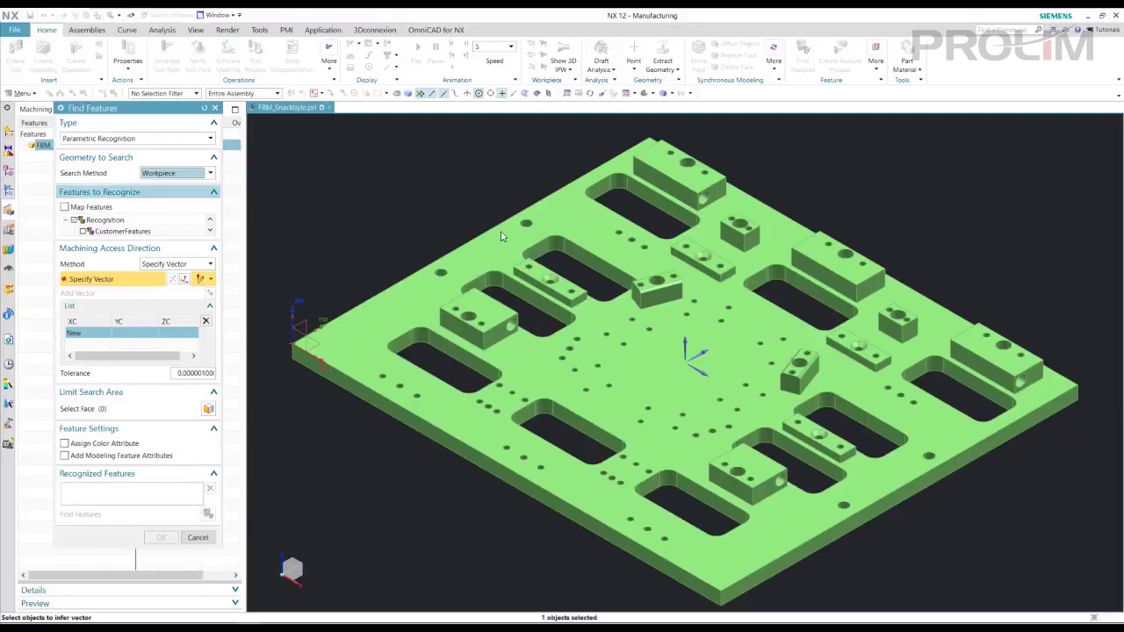
{"action": "left_click", "coordinate": [687, 344]}
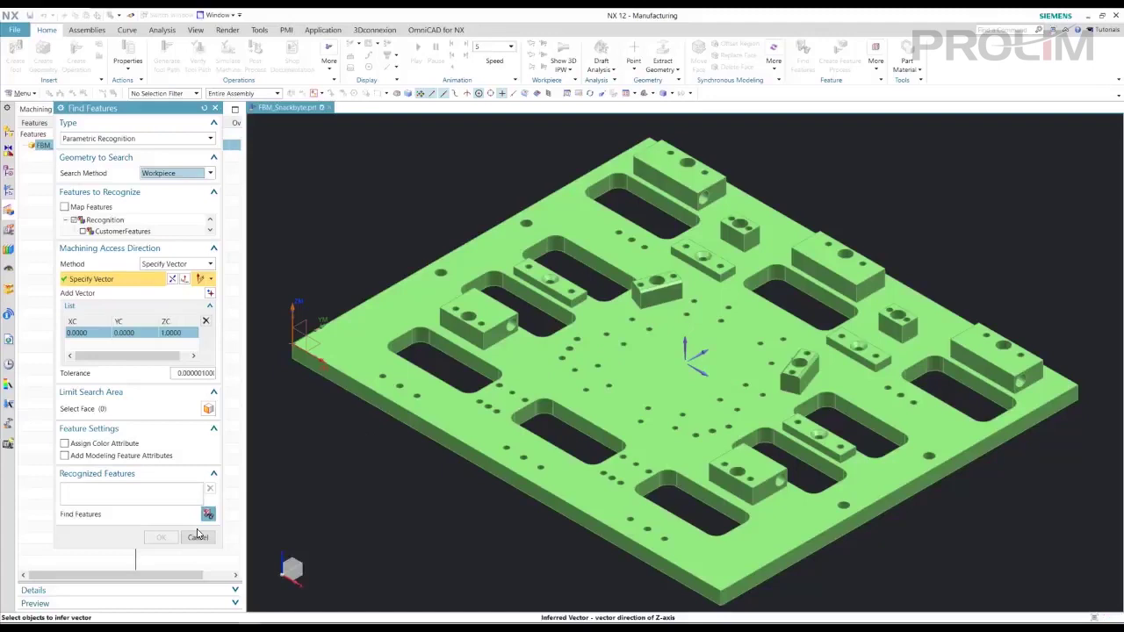
{"action": "left_click", "coordinate": [209, 516]}
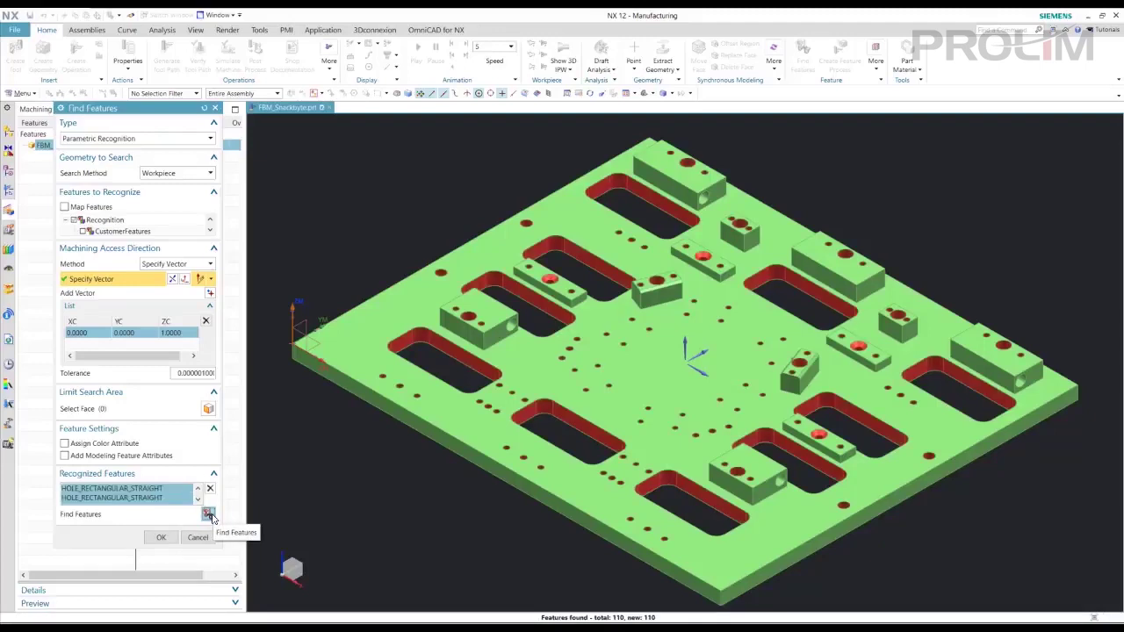
{"action": "left_click", "coordinate": [161, 536]}
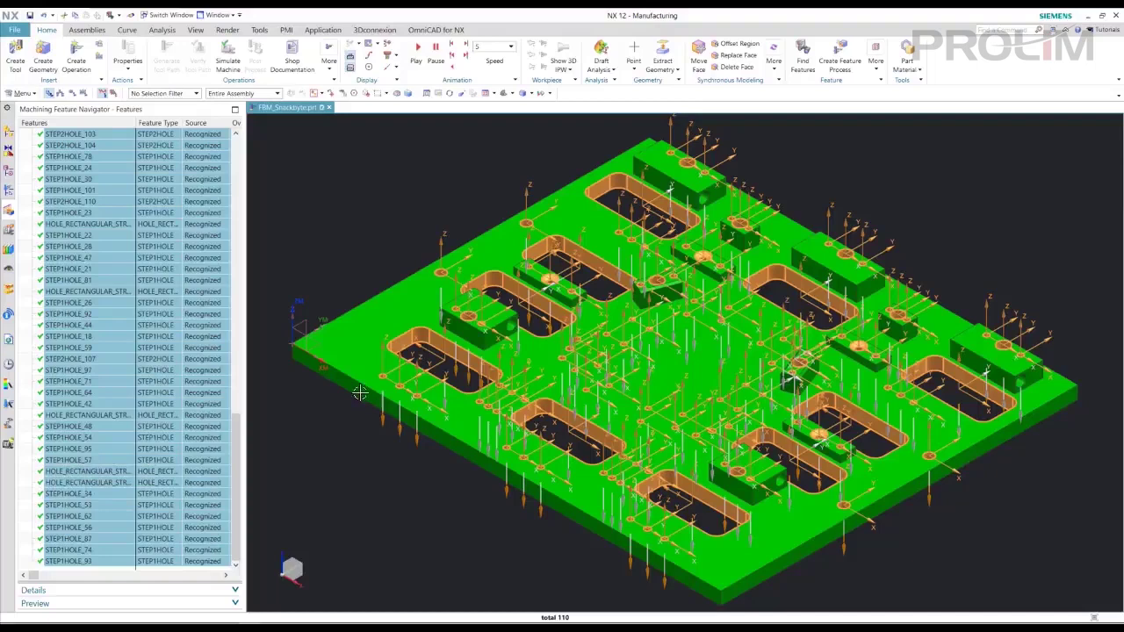
Group all recognized features into feature groups by predefined identical attributes with automatic geometry location
{"action": "scroll", "coordinate": [101, 371], "scroll_direction": "up", "scroll_amount": 15}
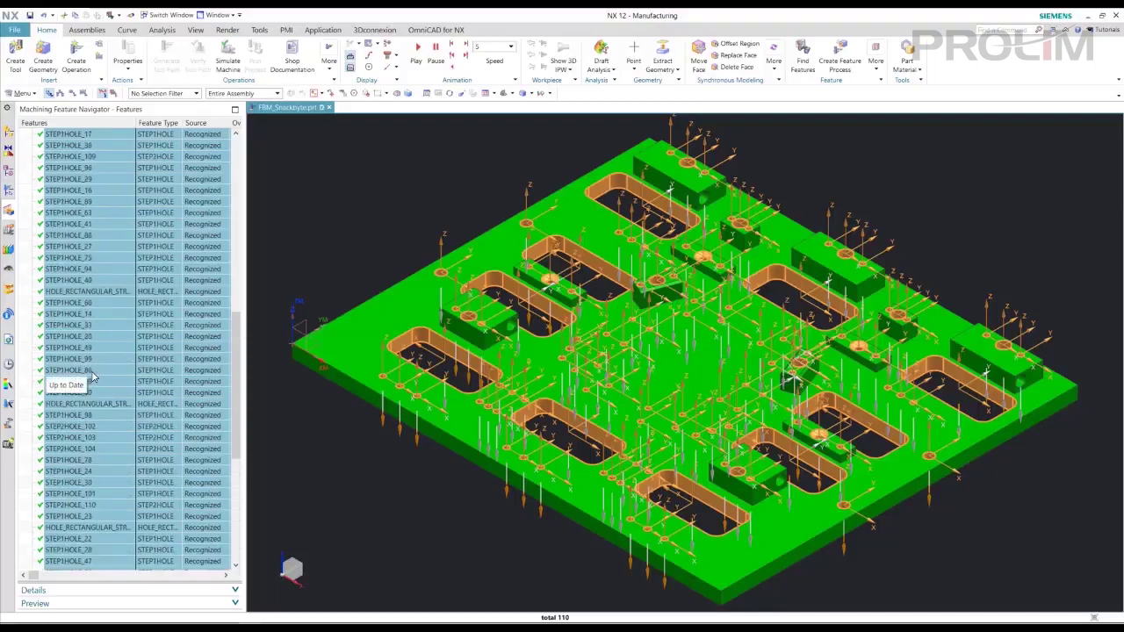
{"action": "scroll", "coordinate": [92, 369], "scroll_direction": "up", "scroll_amount": 5}
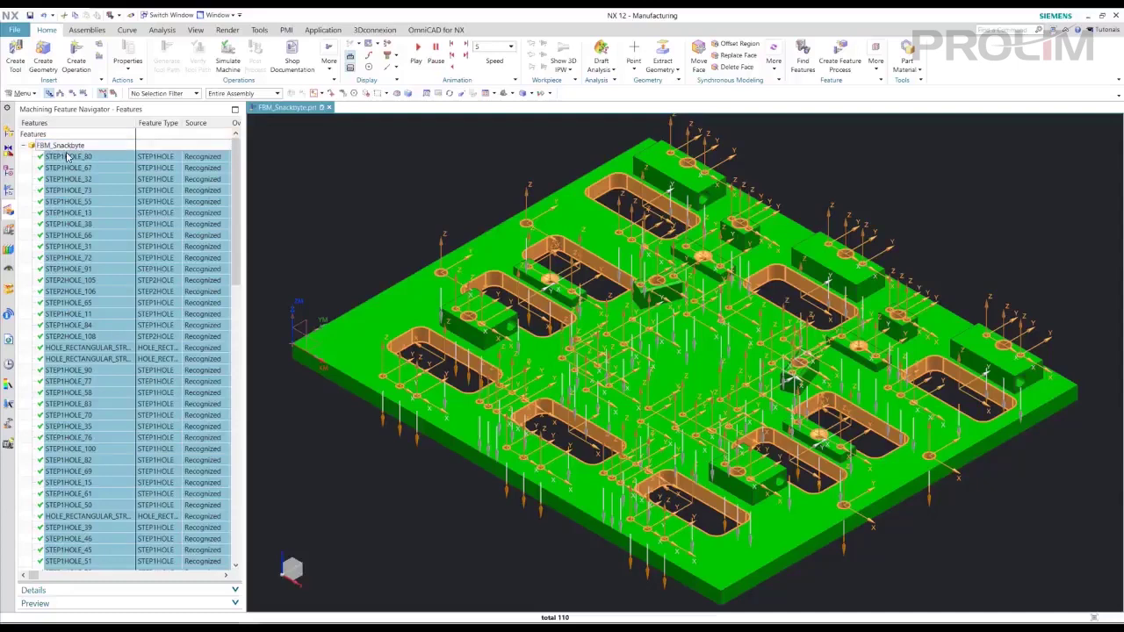
{"action": "right_click", "coordinate": [77, 190]}
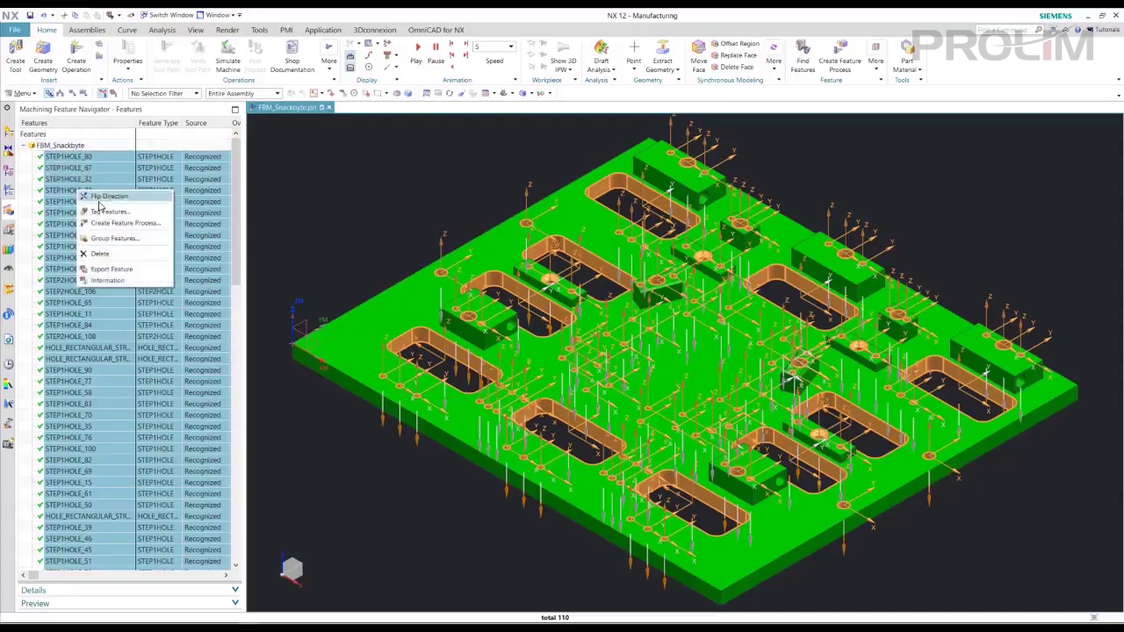
{"action": "left_click", "coordinate": [127, 239]}
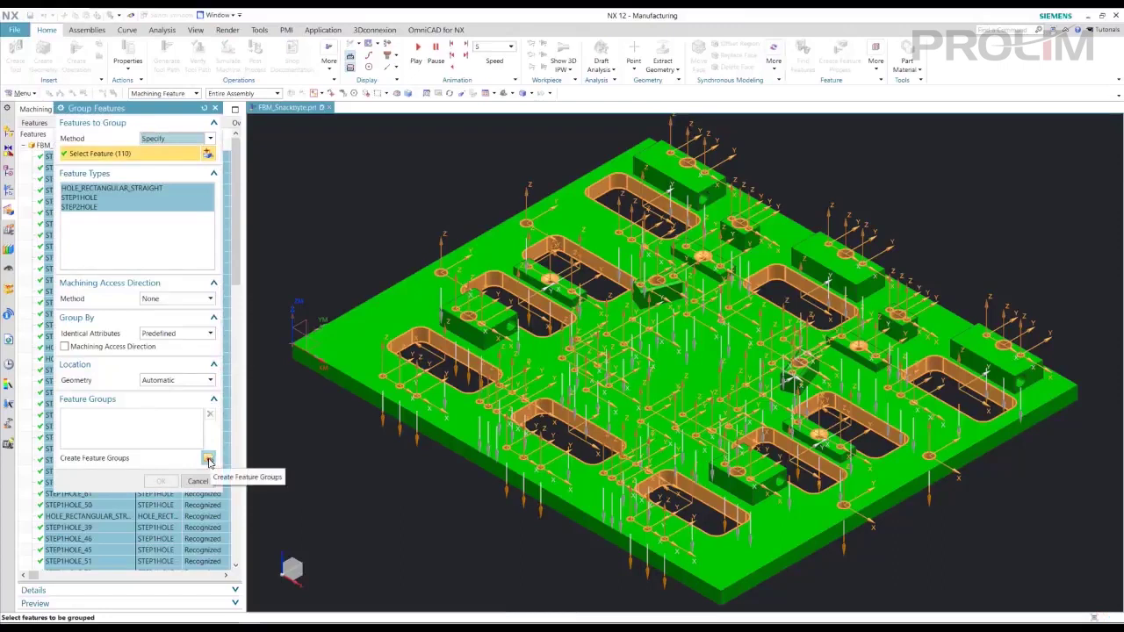
{"action": "left_click", "coordinate": [208, 459]}
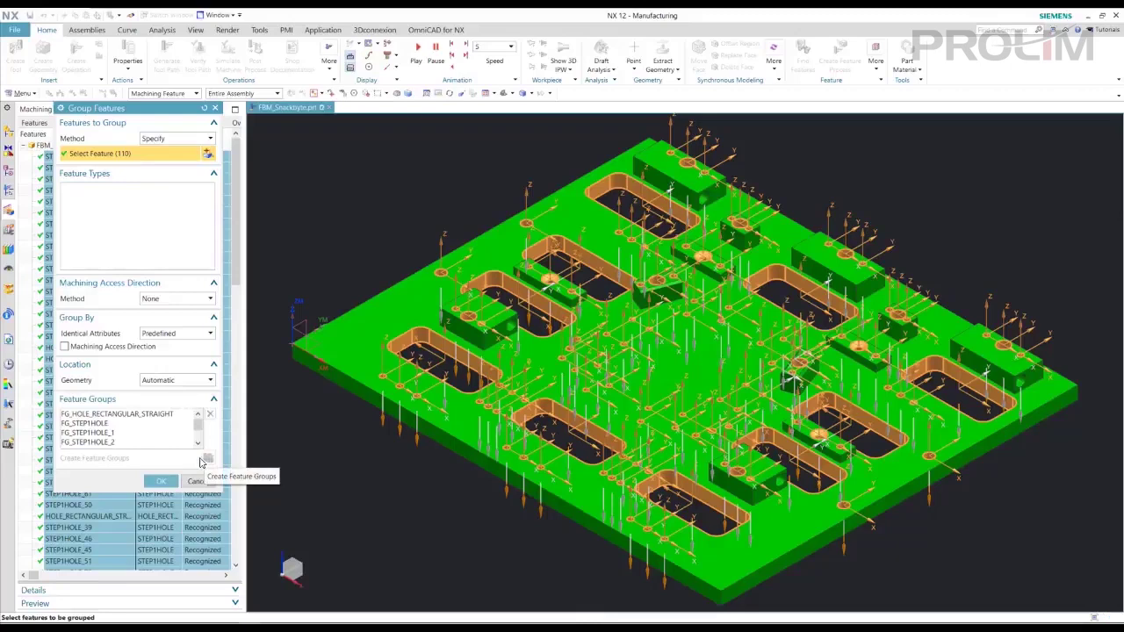
{"action": "left_click", "coordinate": [159, 481]}
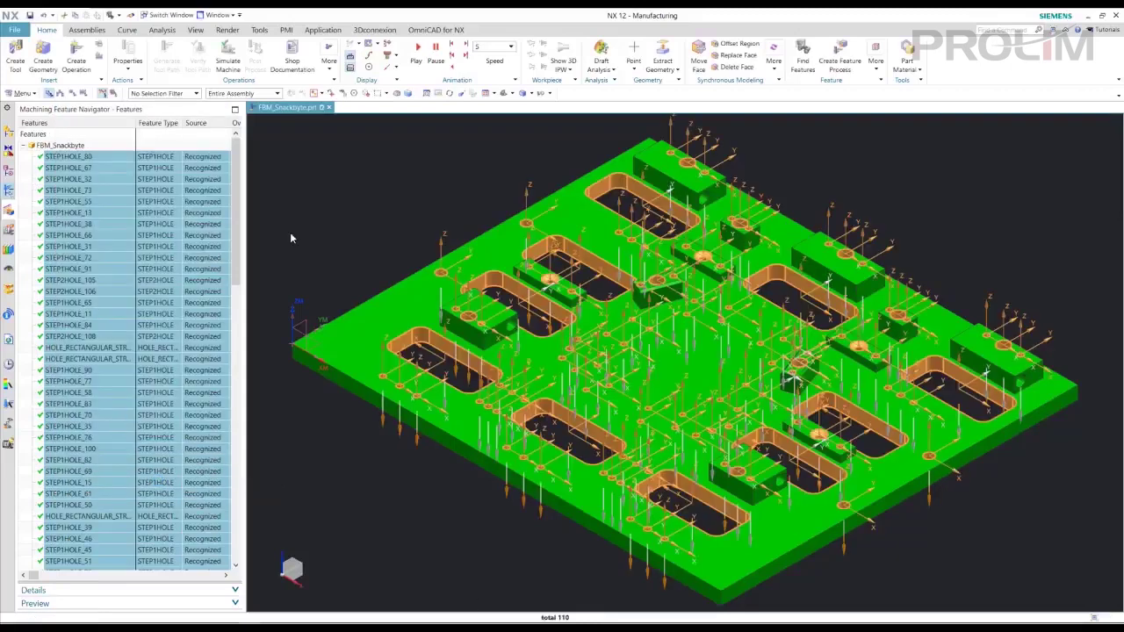
Examine which holes belong to each STEP1HOLE and STEP2HOLE feature group under WORKPIECE in the geometry view
{"action": "left_click", "coordinate": [8, 189]}
{"action": "left_click", "coordinate": [72, 93]}
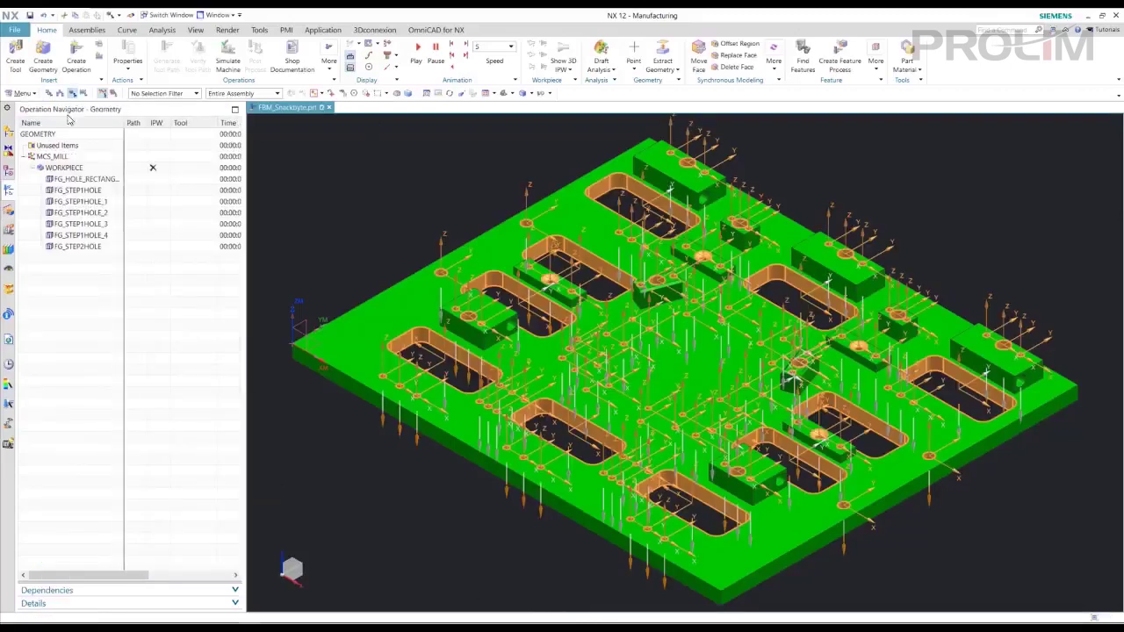
{"action": "left_click", "coordinate": [78, 189]}
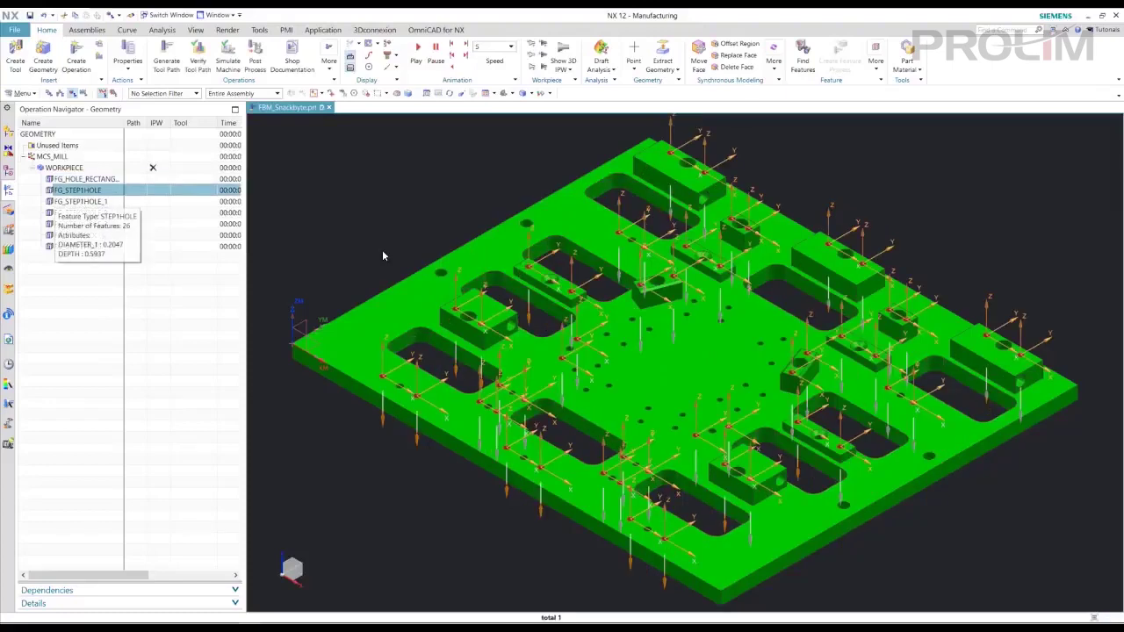
{"action": "left_click", "coordinate": [81, 202]}
{"action": "left_click", "coordinate": [81, 213]}
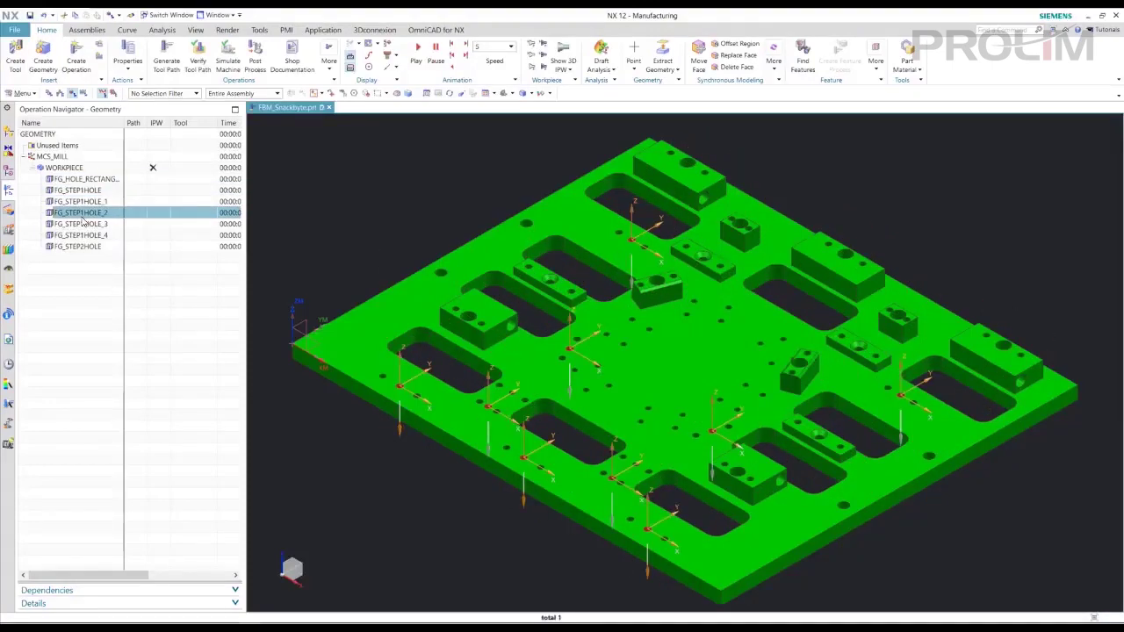
{"action": "left_click", "coordinate": [84, 226]}
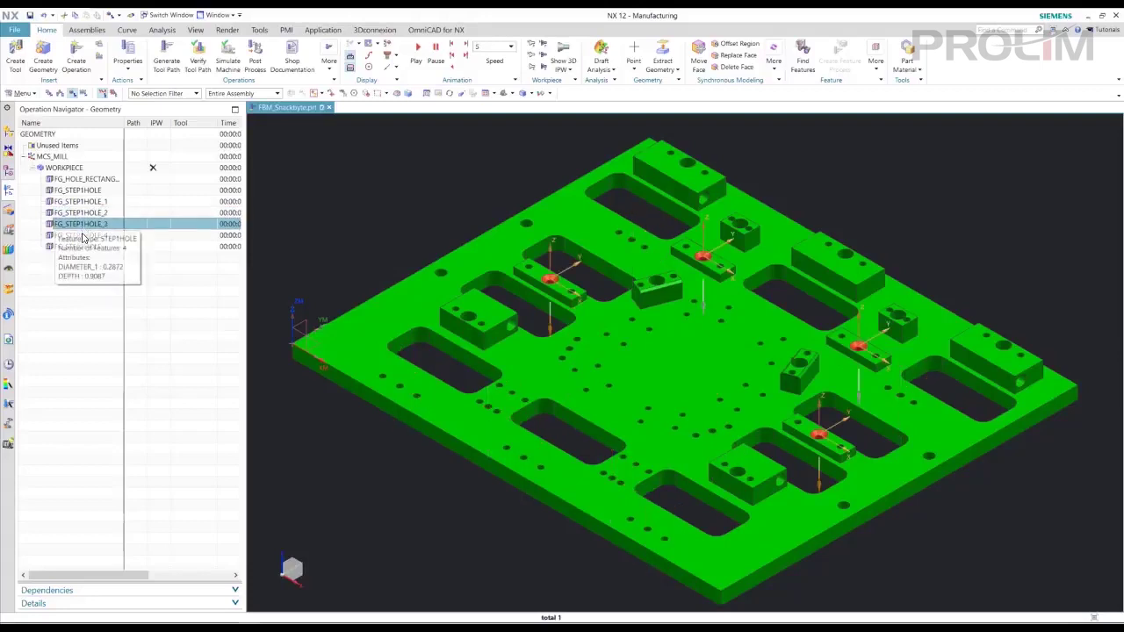
{"action": "left_click", "coordinate": [82, 235]}
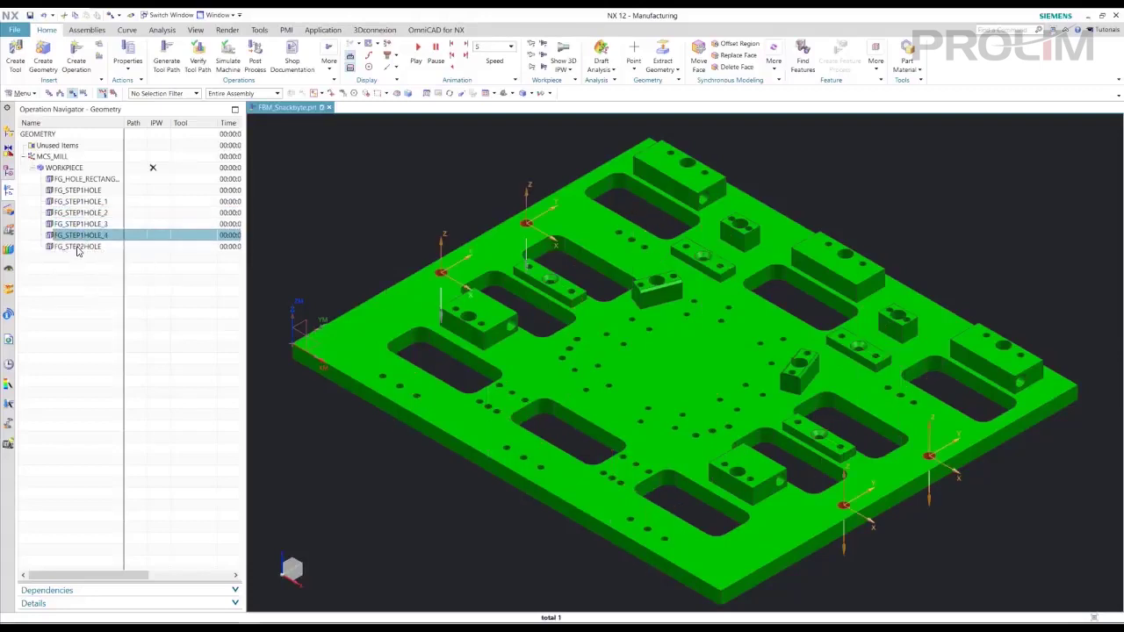
{"action": "left_click", "coordinate": [78, 247]}
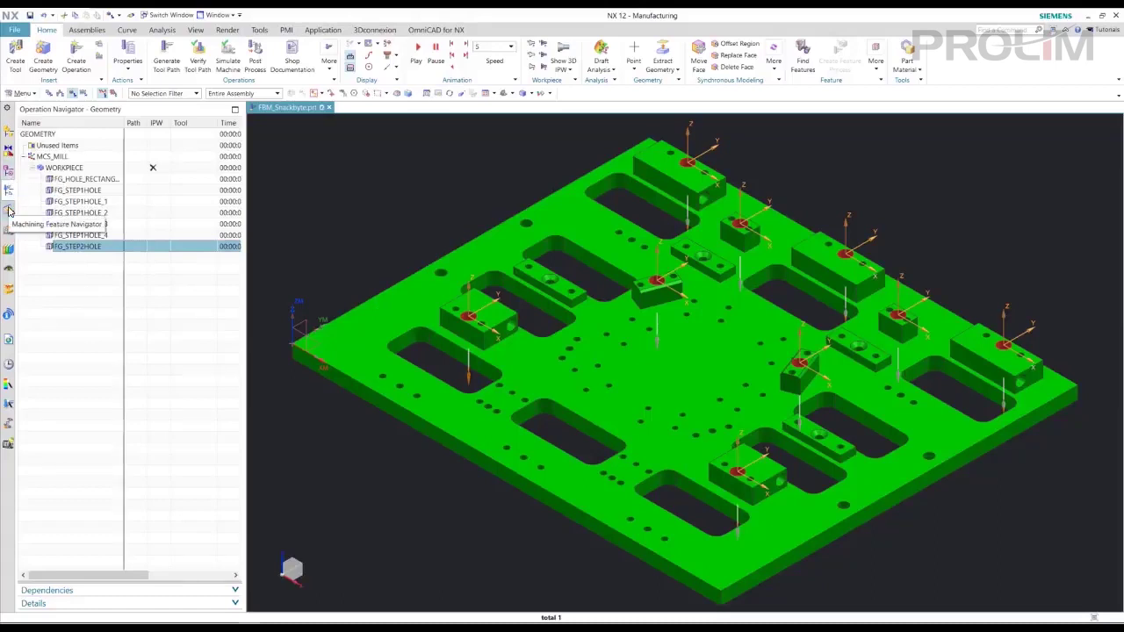
Create rule-based feature processes for all recognized features with the MillDrill knowledge library, located under WORKPIECE and using existing groups
{"action": "left_click", "coordinate": [8, 211]}
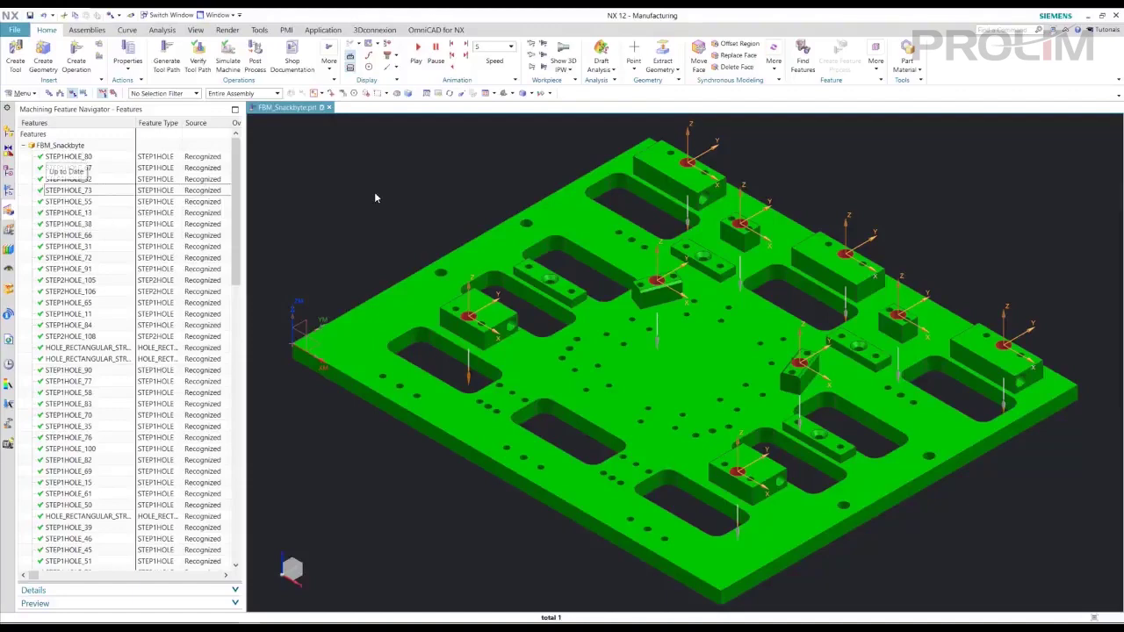
{"action": "left_click", "coordinate": [68, 162]}
{"action": "scroll", "coordinate": [64, 455], "scroll_direction": "down", "scroll_amount": 6}
{"action": "scroll", "coordinate": [63, 455], "scroll_direction": "down", "scroll_amount": 15}
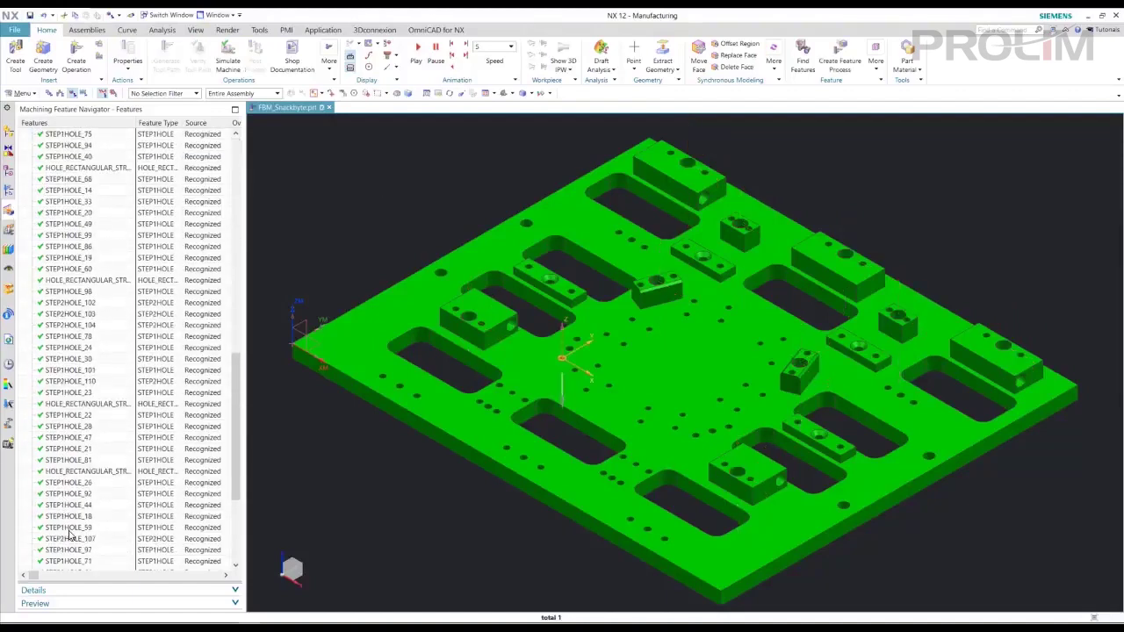
{"action": "left_click", "coordinate": [79, 562], "text": "shift"}
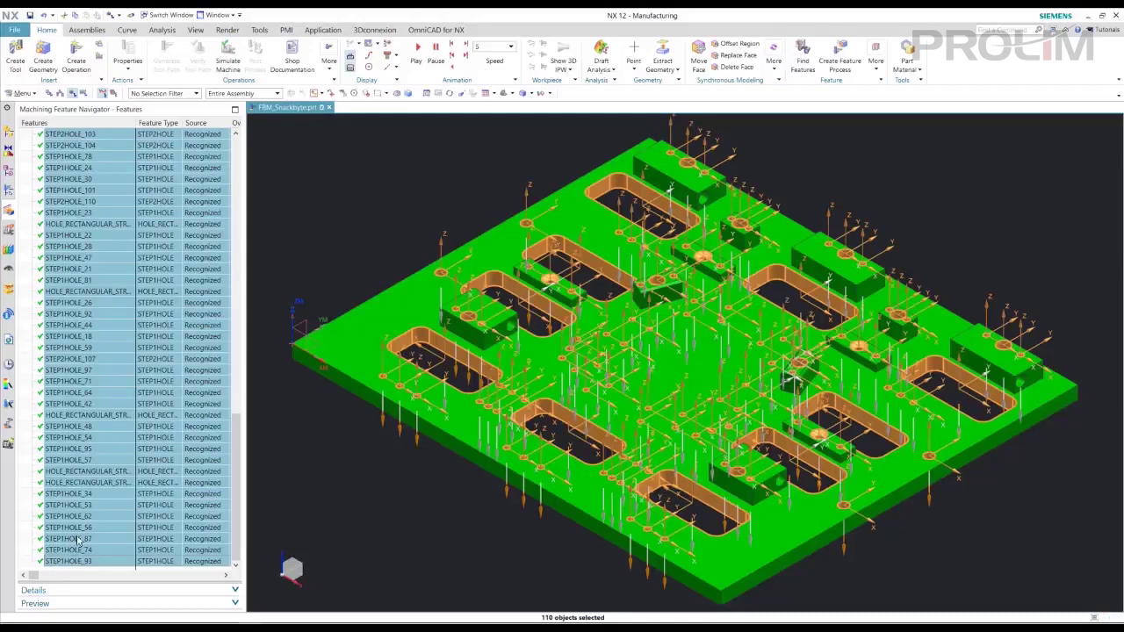
{"action": "right_click", "coordinate": [68, 441]}
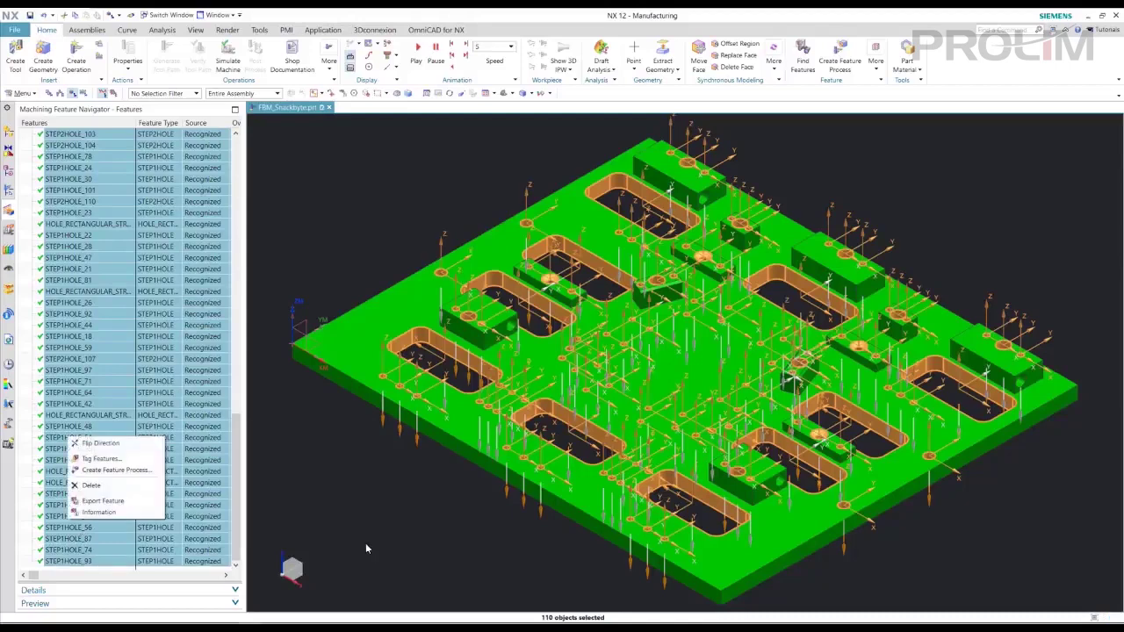
{"action": "left_click", "coordinate": [114, 472]}
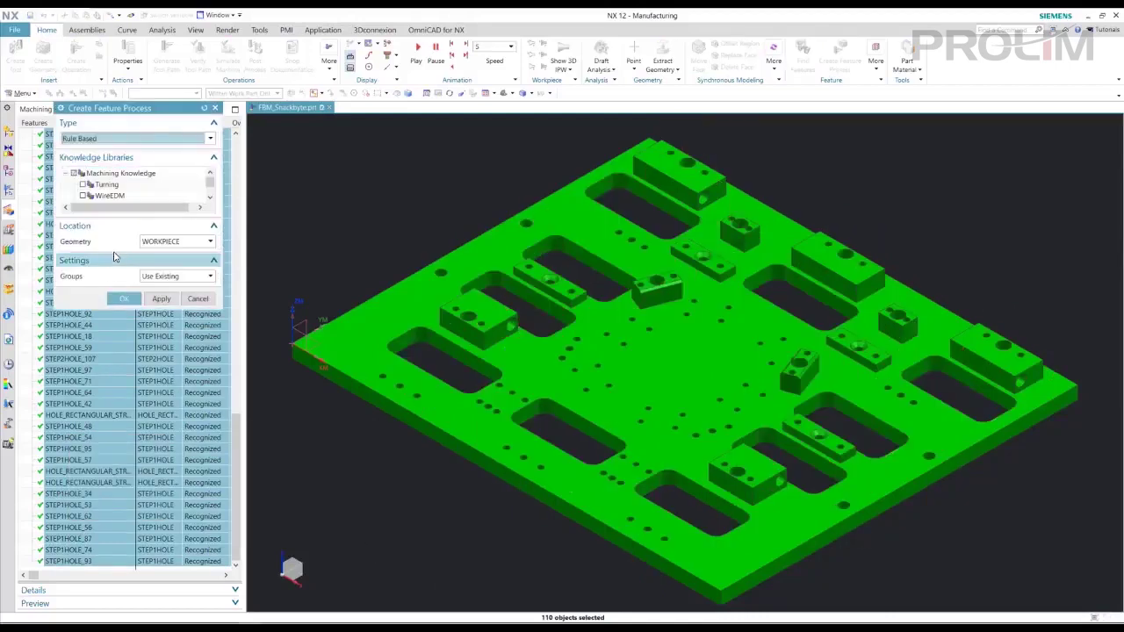
{"action": "left_click", "coordinate": [87, 211]}
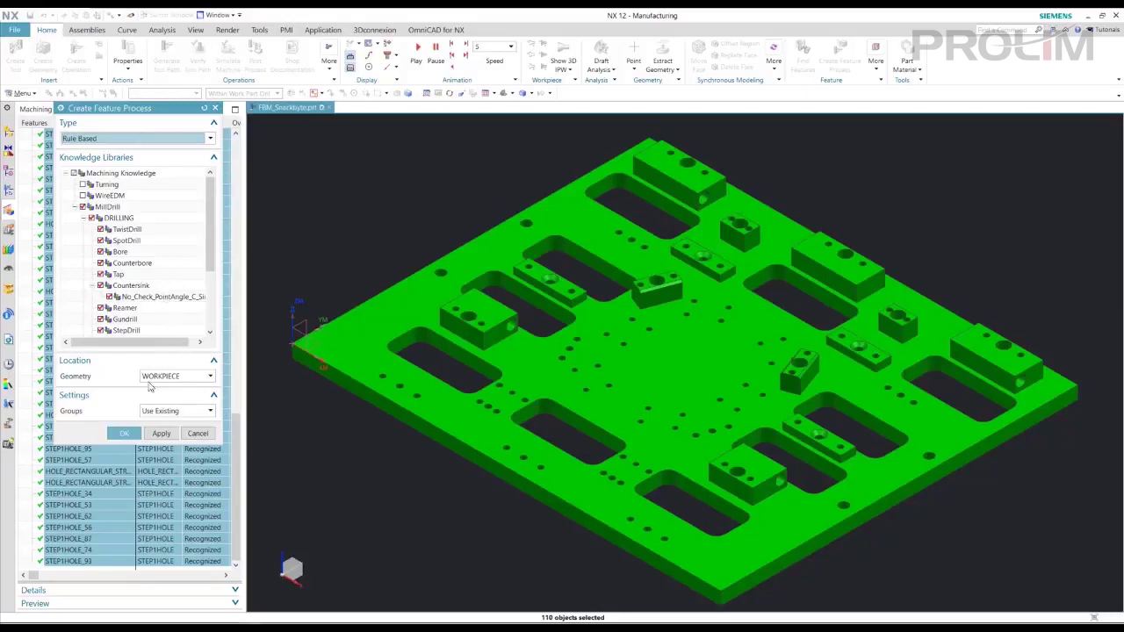
{"action": "middle_click", "coordinate": [435, 544]}
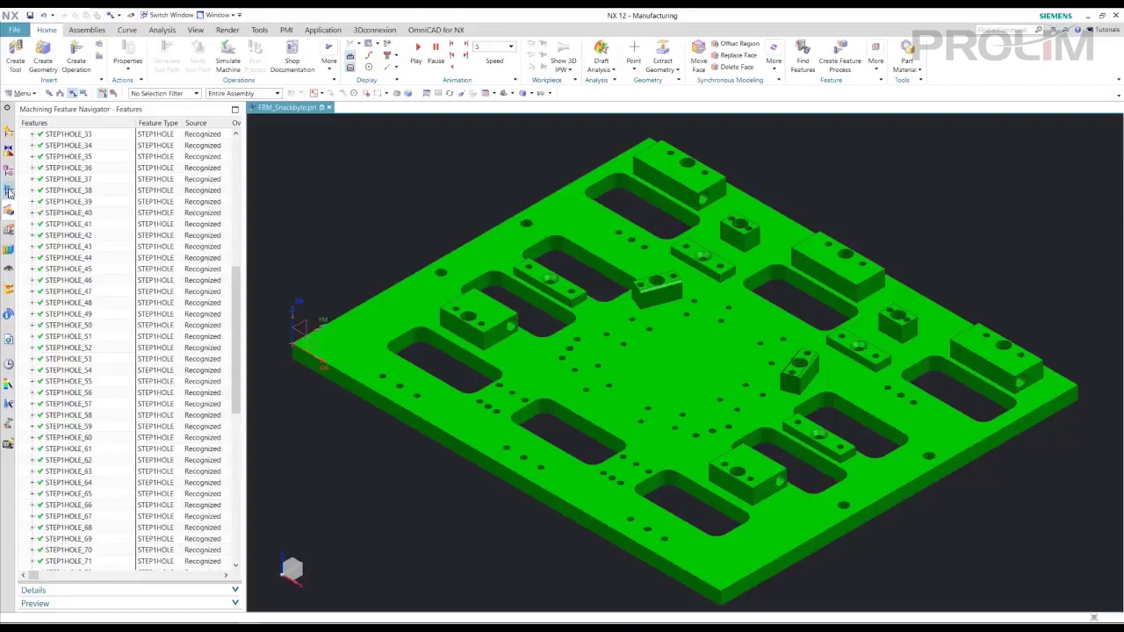
Examine the created operations inside the rough milling, spot drilling, drilling and semi-finish milling groups in the program order view
{"action": "left_click", "coordinate": [9, 191]}
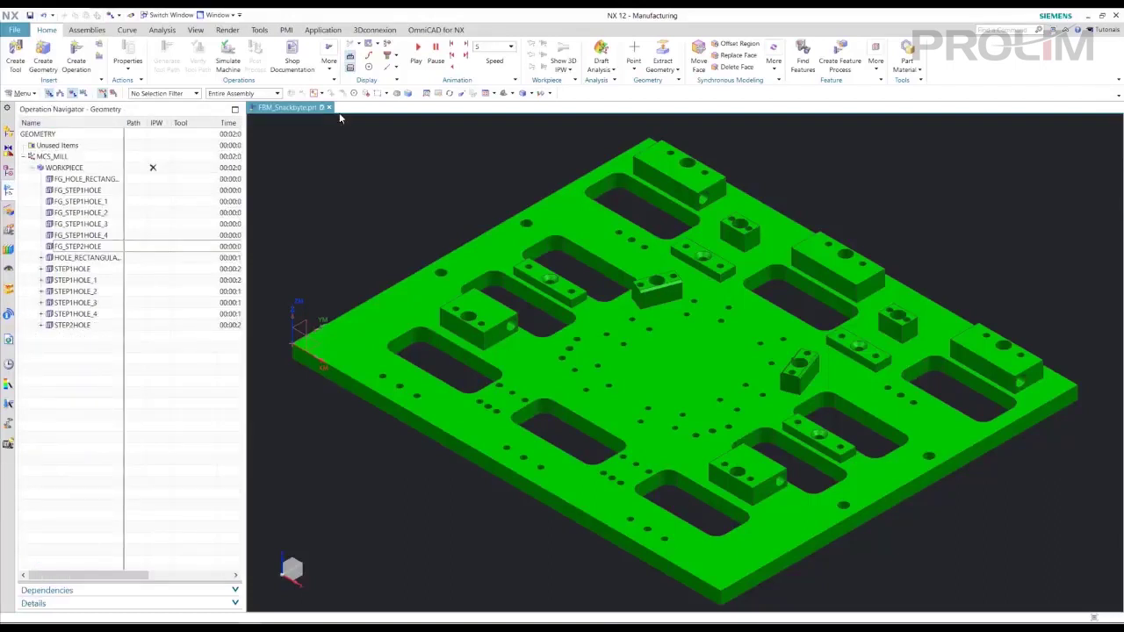
{"action": "left_click", "coordinate": [49, 93]}
{"action": "left_click", "coordinate": [33, 202]}
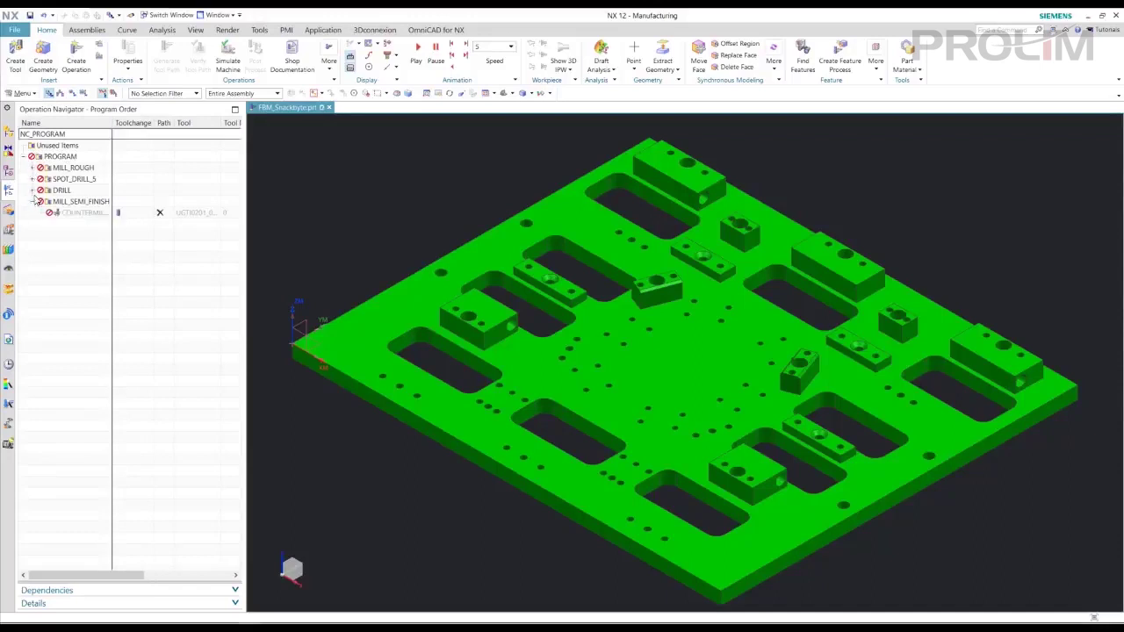
{"action": "left_click", "coordinate": [33, 190]}
{"action": "left_click", "coordinate": [32, 178]}
{"action": "left_click", "coordinate": [32, 167]}
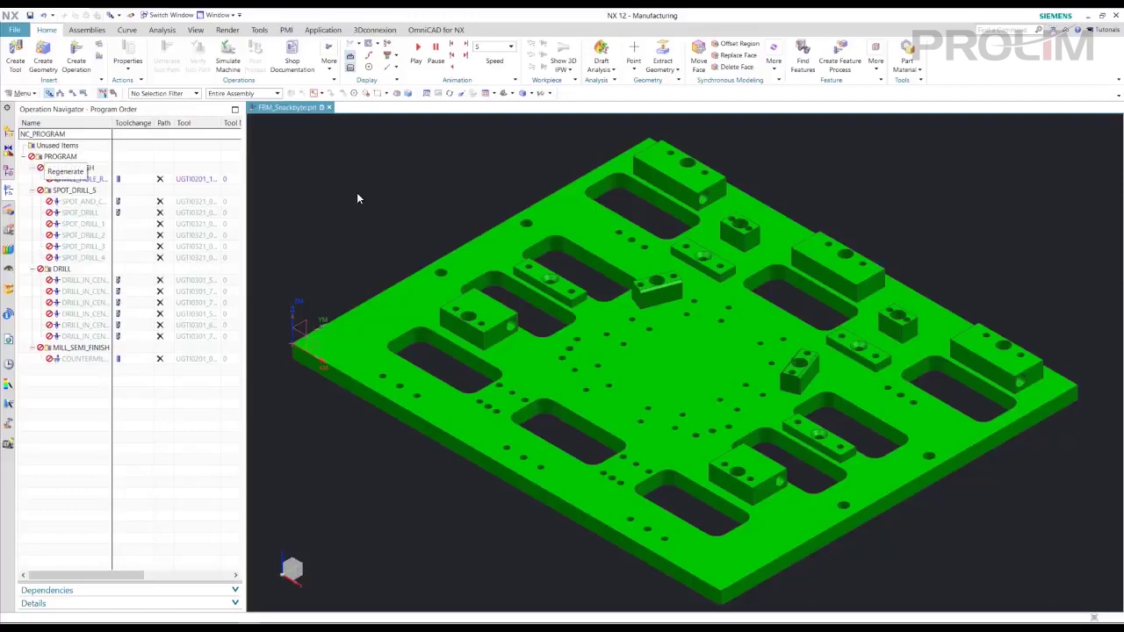
Generate and accept the tool paths for all operations under PROGRAM, and review the tools they use in the machine tool view
{"action": "left_click", "coordinate": [62, 157]}
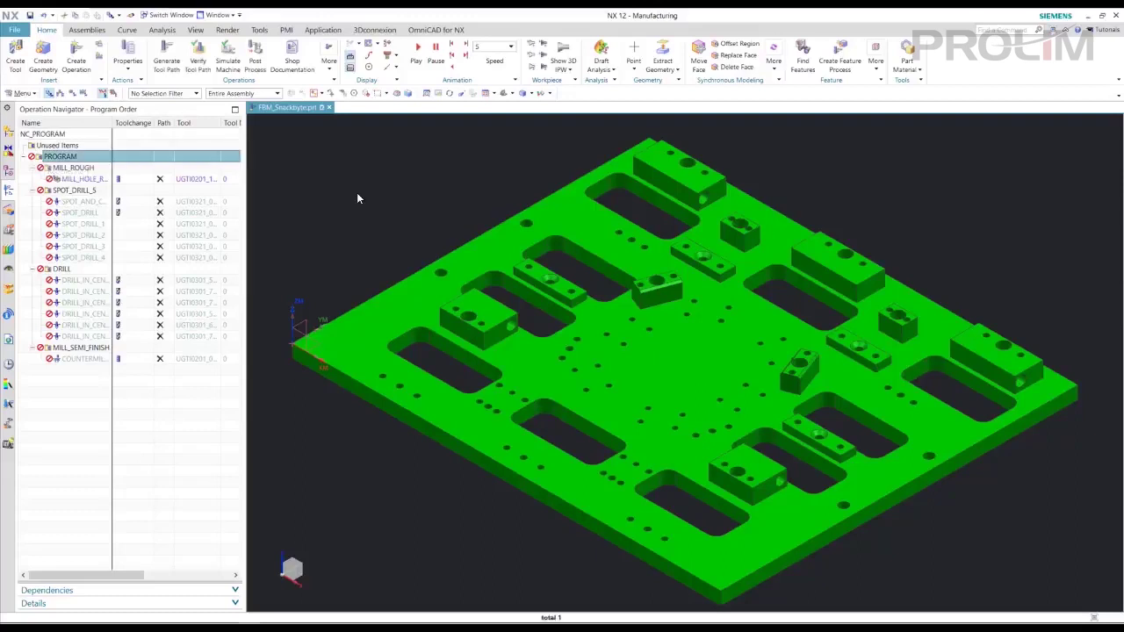
{"action": "left_click", "coordinate": [167, 54]}
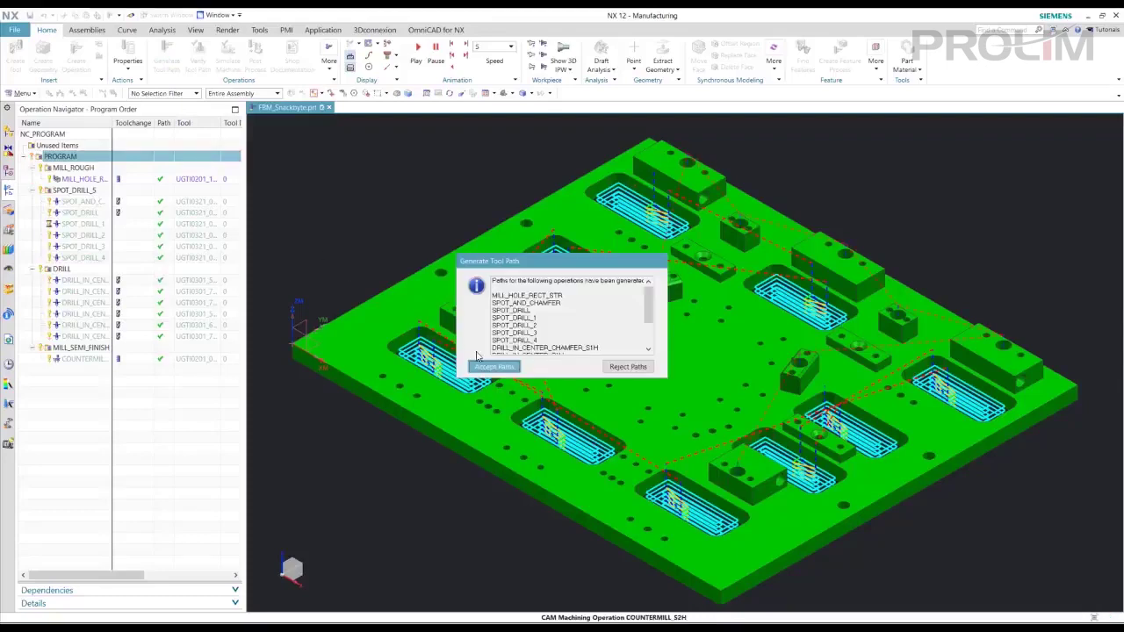
{"action": "left_click", "coordinate": [493, 366]}
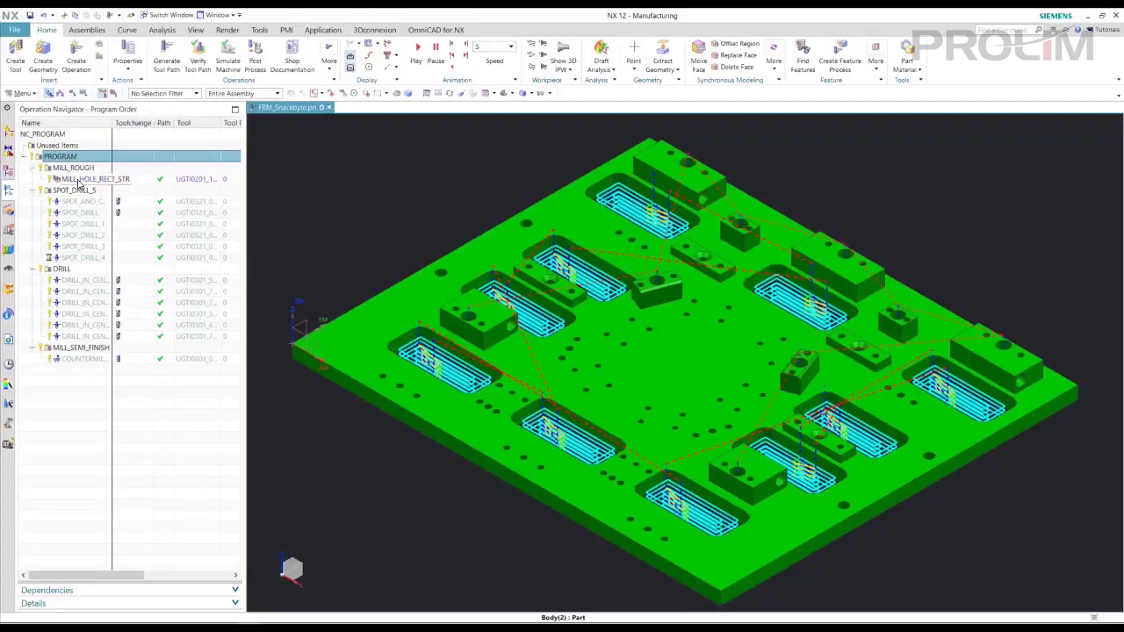
{"action": "left_click", "coordinate": [60, 93]}
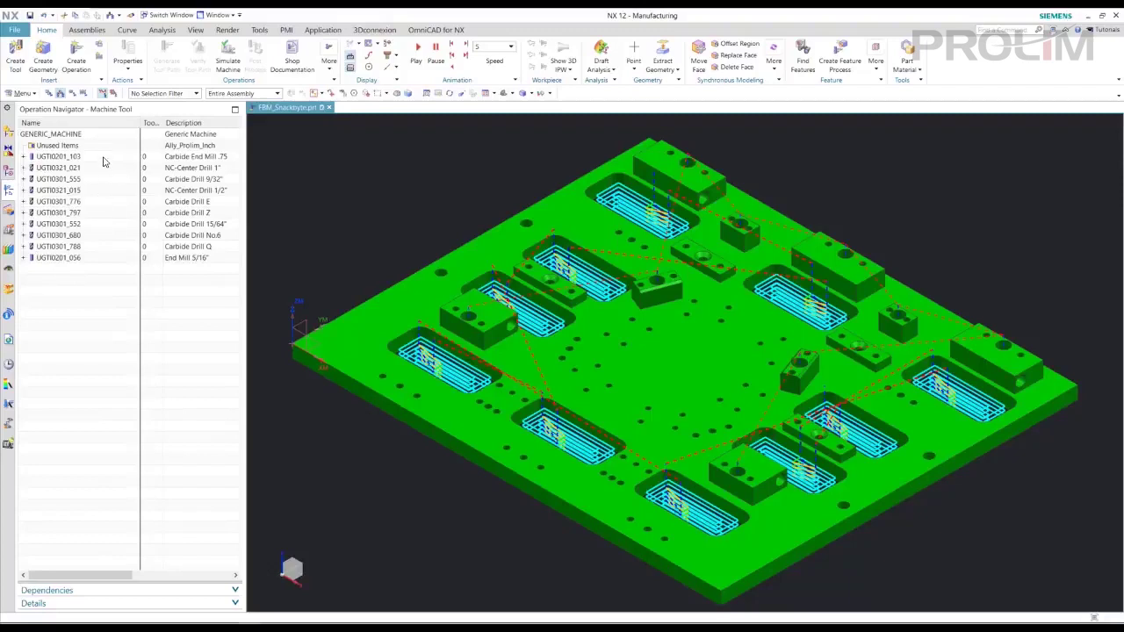
{"action": "left_click", "coordinate": [50, 93]}
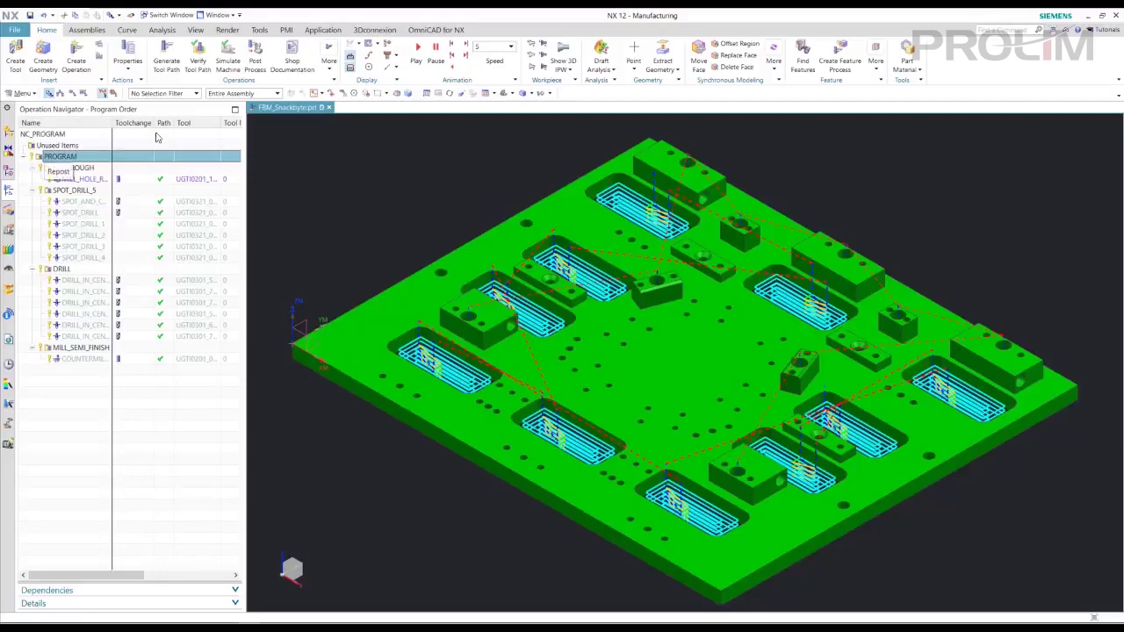
Verify all PROGRAM tool paths with a 3D Dynamic material removal simulation, slowing the animation speed to 1 to inspect the countermilling
{"action": "left_click", "coordinate": [198, 63]}
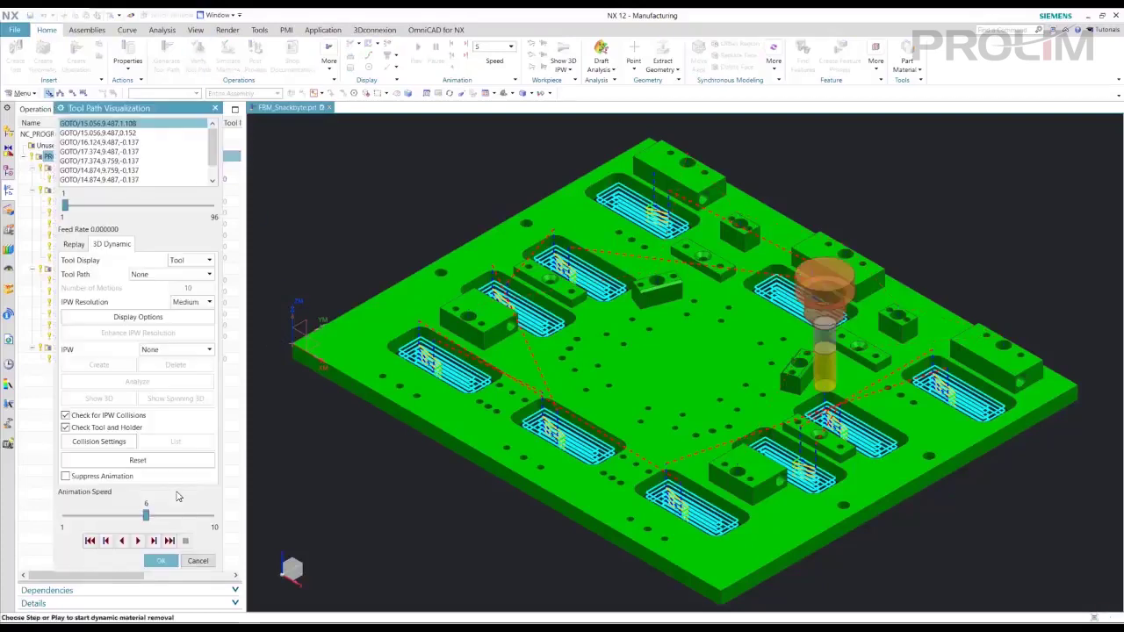
{"action": "left_click", "coordinate": [153, 540]}
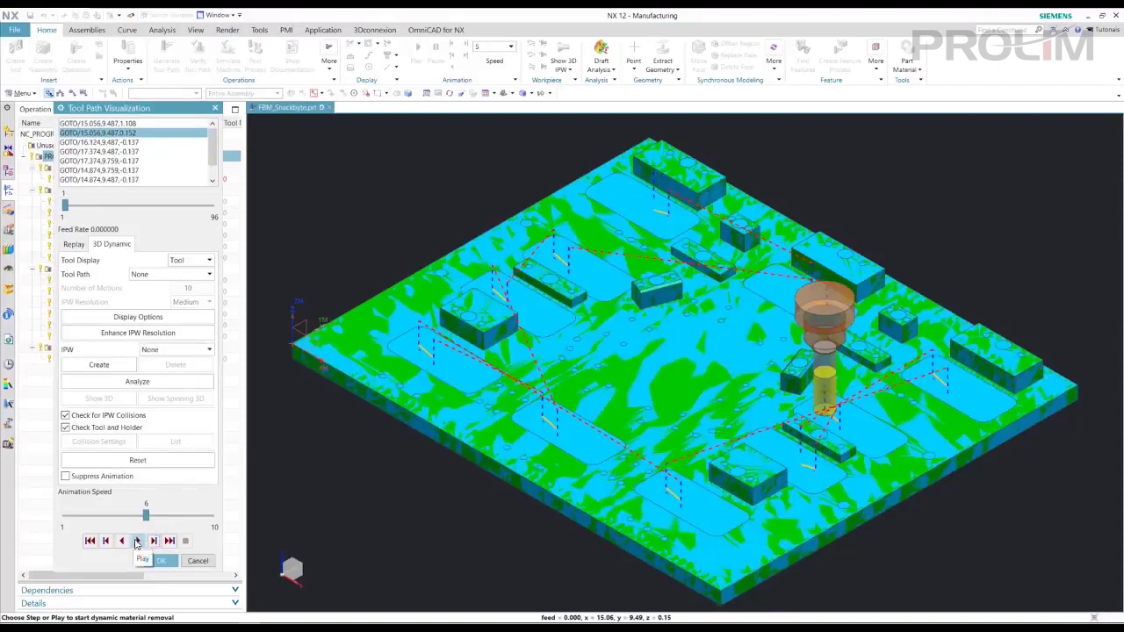
{"action": "left_click", "coordinate": [136, 541]}
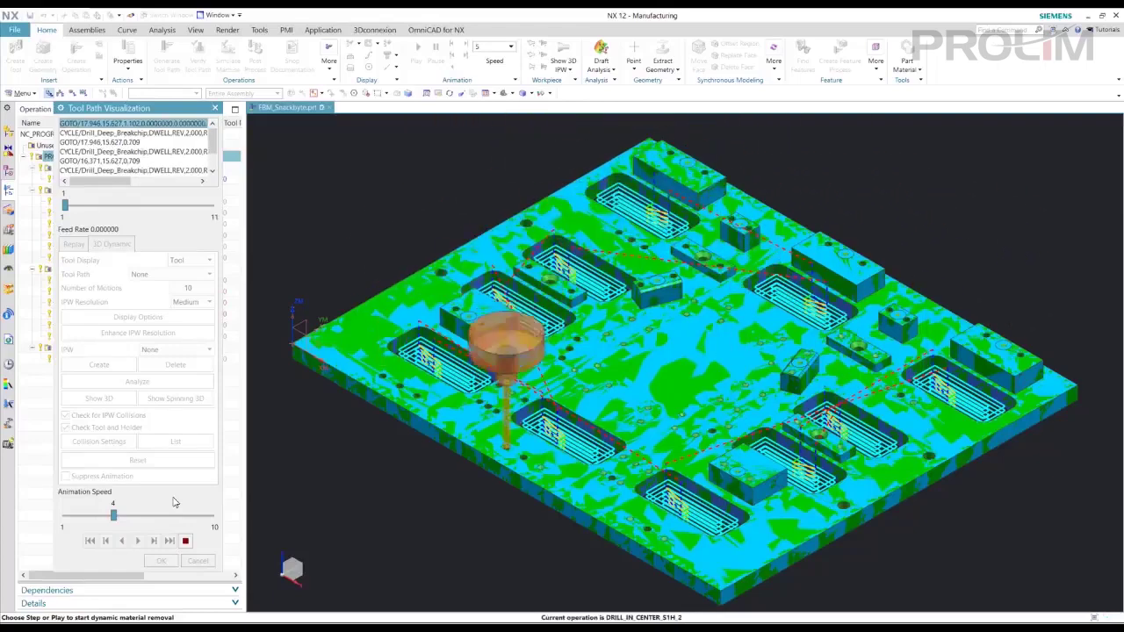
{"action": "left_click", "coordinate": [67, 519]}
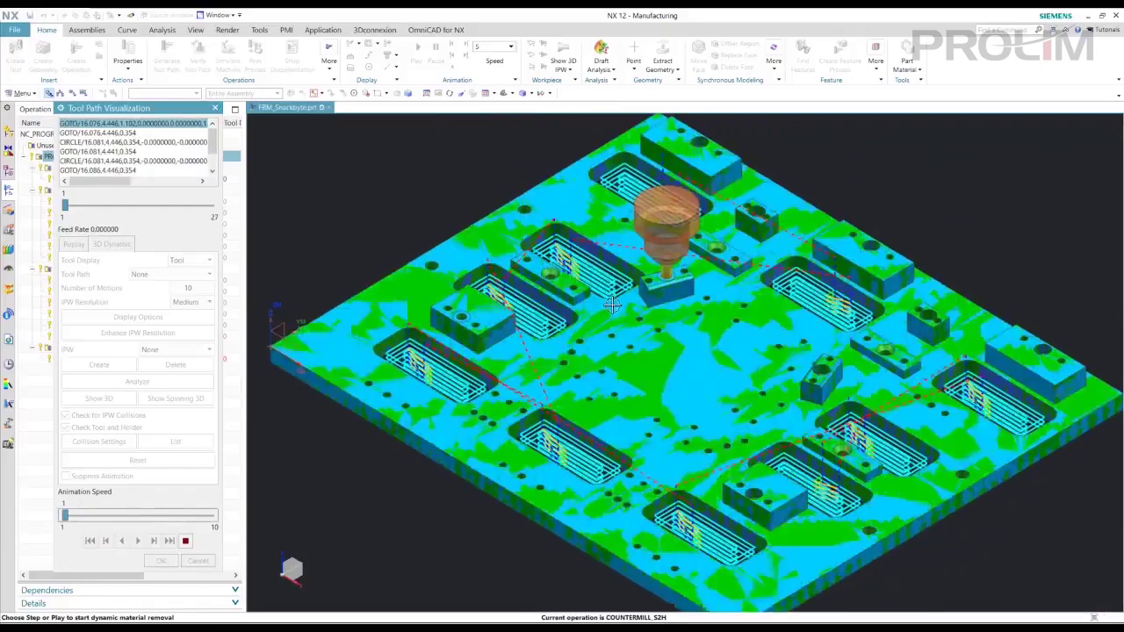
{"action": "scroll", "coordinate": [541, 295], "scroll_direction": "up", "scroll_amount": 5}
{"action": "scroll", "coordinate": [423, 405], "scroll_direction": "up", "scroll_amount": 1}
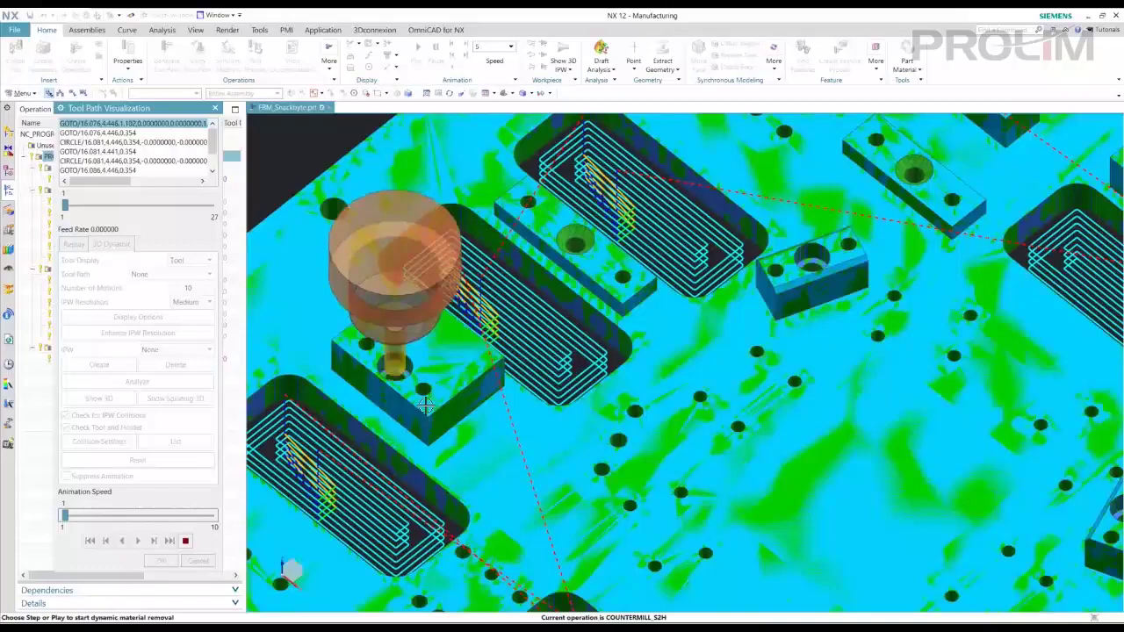
{"action": "scroll", "coordinate": [423, 405], "scroll_direction": "down", "scroll_amount": 6}
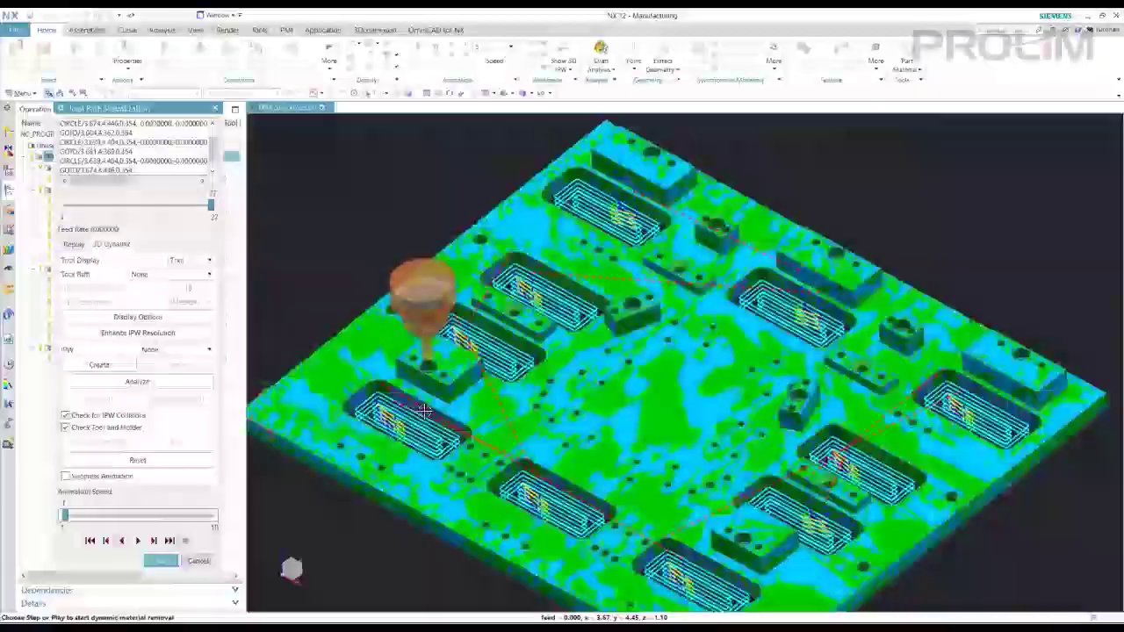